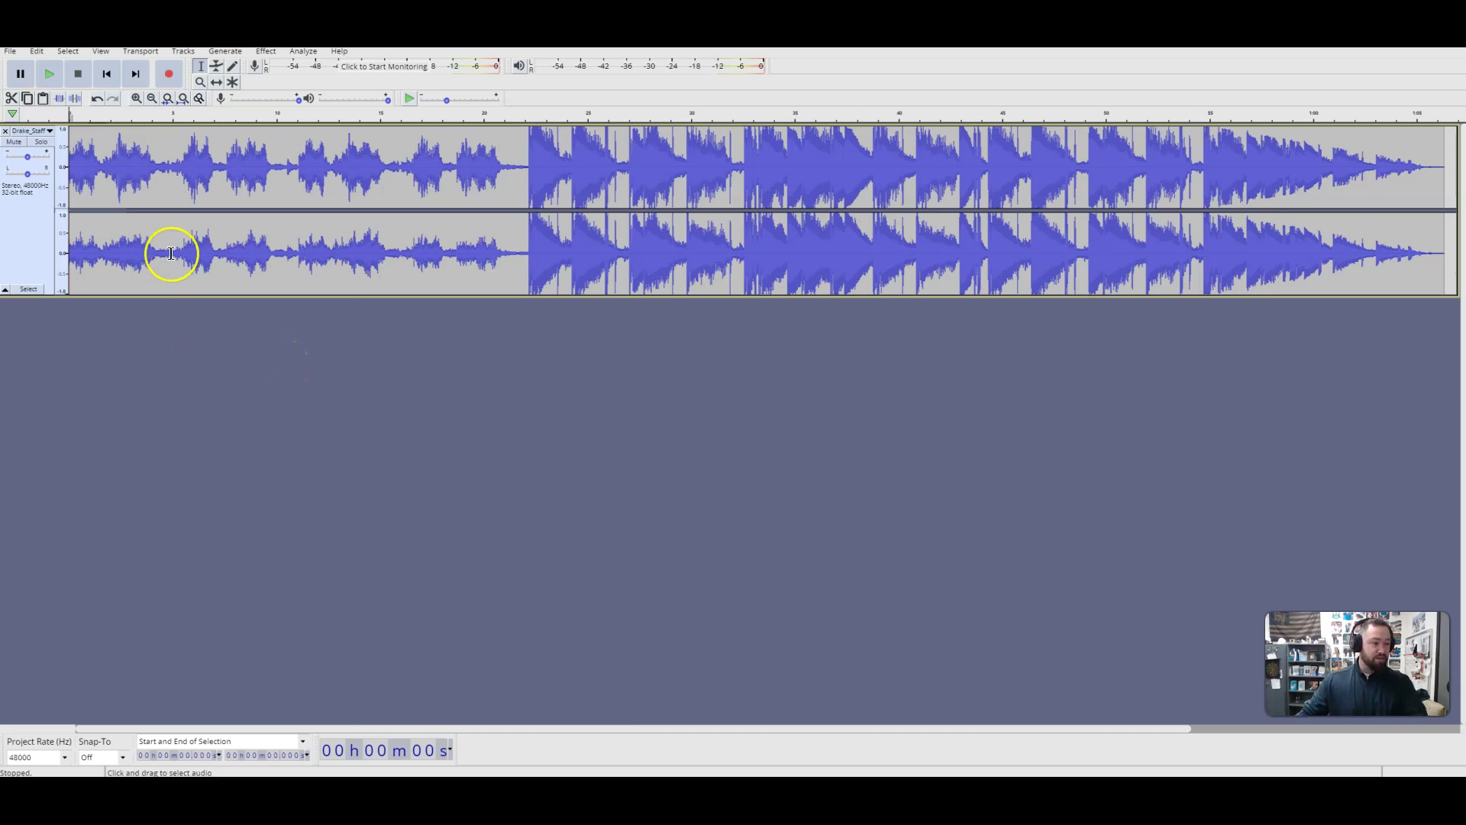
- Play the podcast from the 15-second mark, then stop playback
click(212, 208)
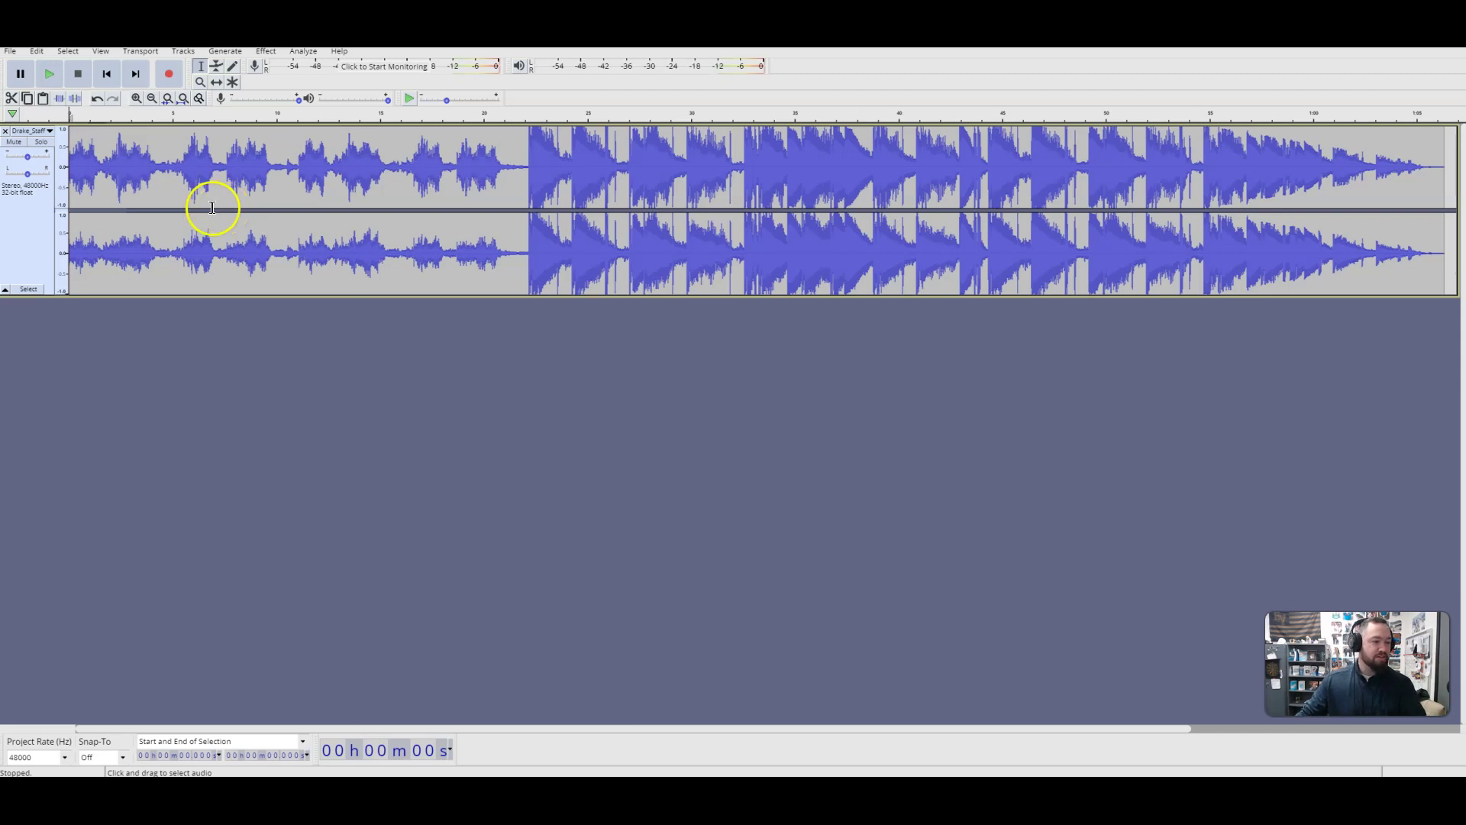
click(170, 172)
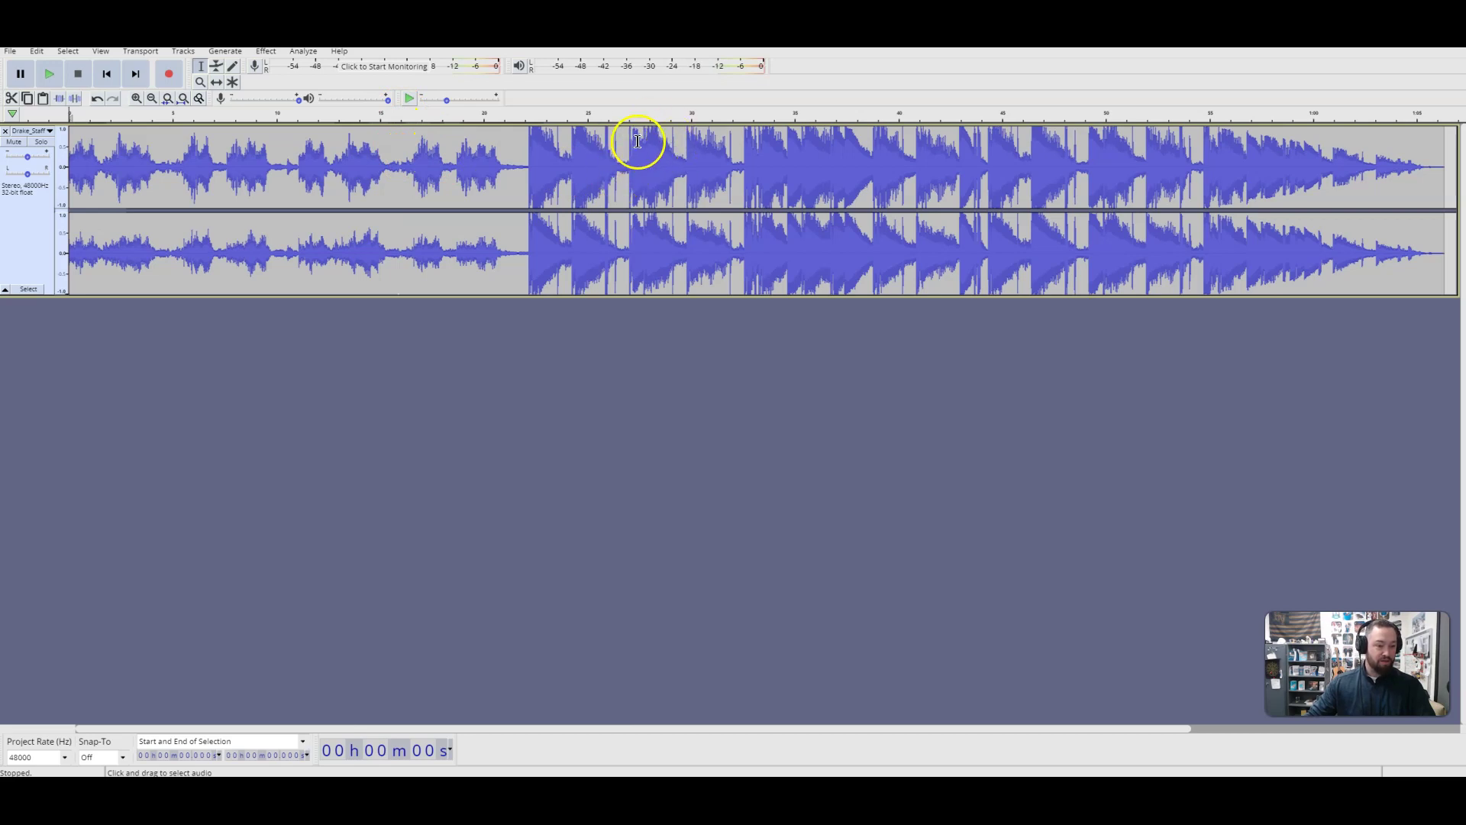
click(384, 154)
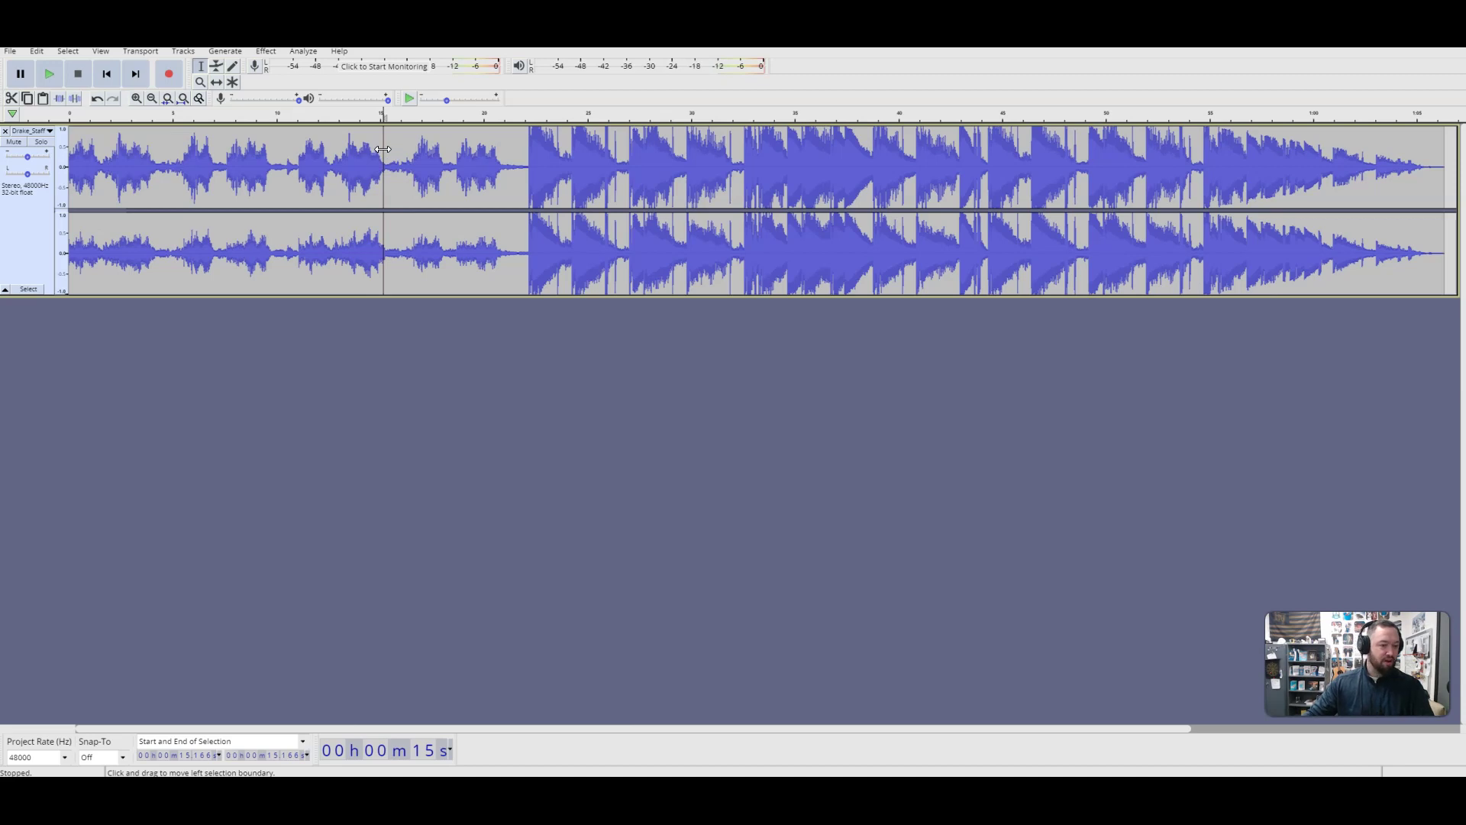
click(47, 77)
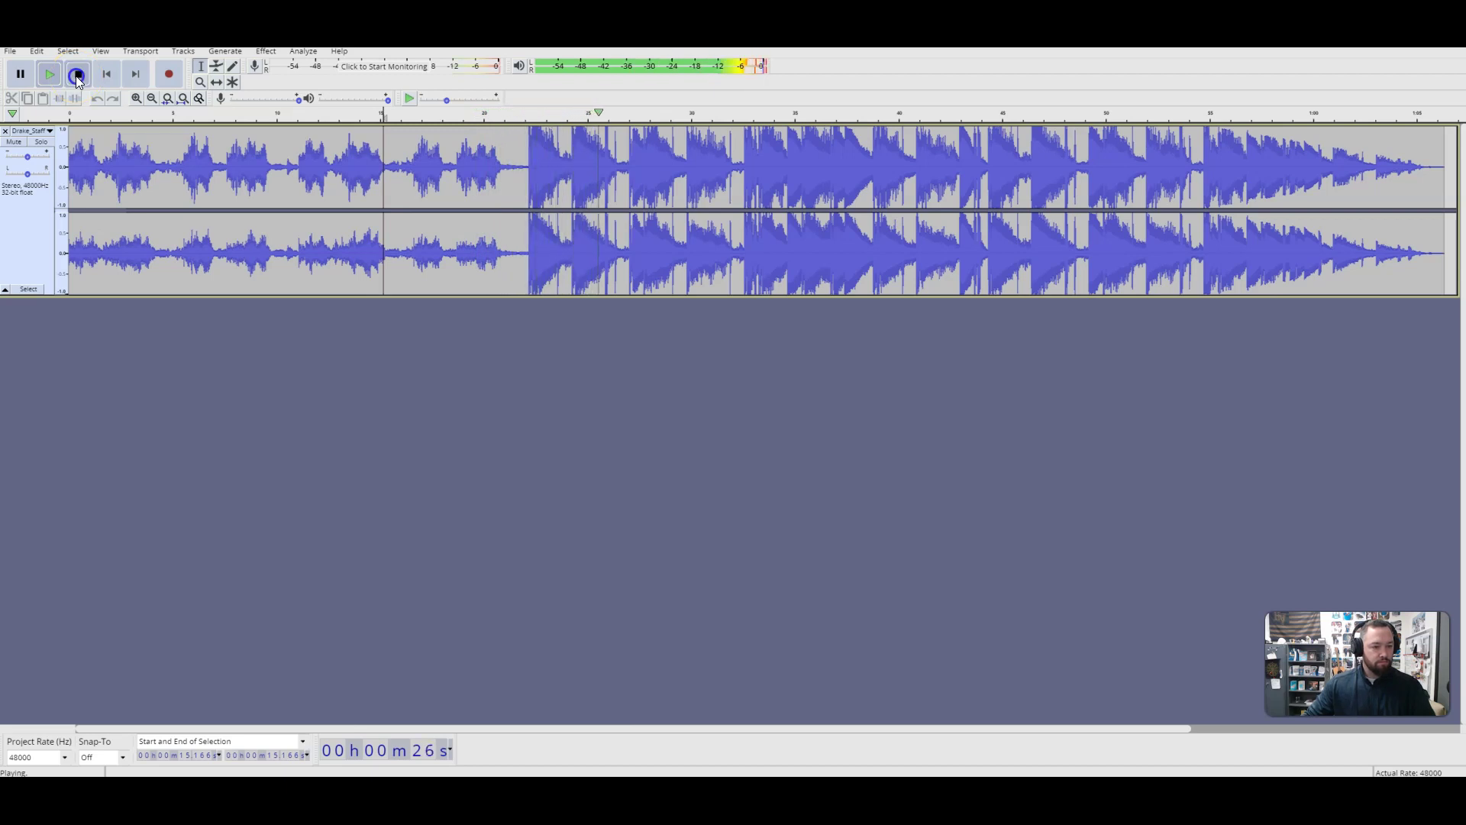
click(78, 75)
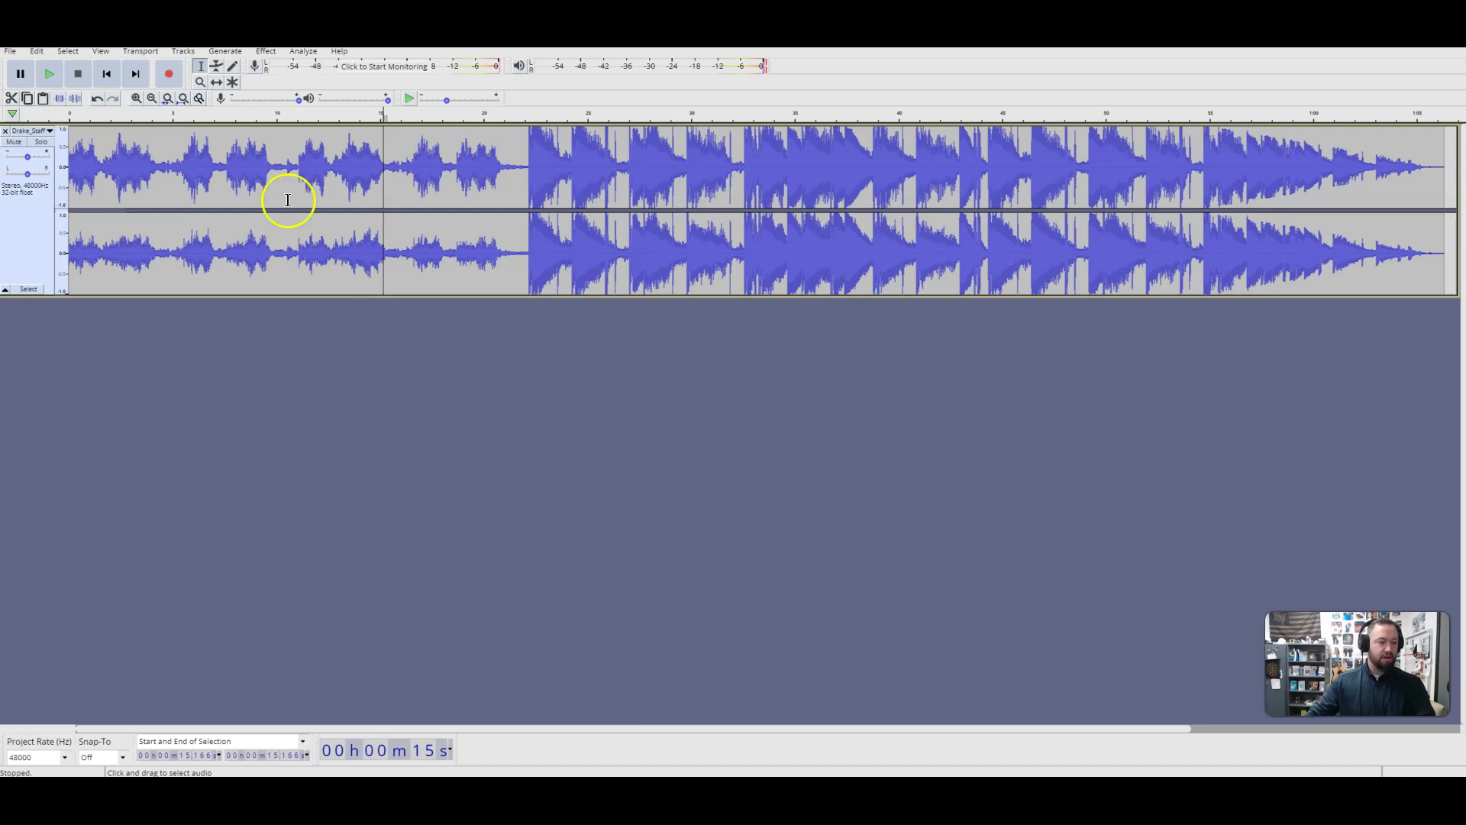
- Place the edit point near 3.7 s, then select the whole stereo clip
click(146, 167)
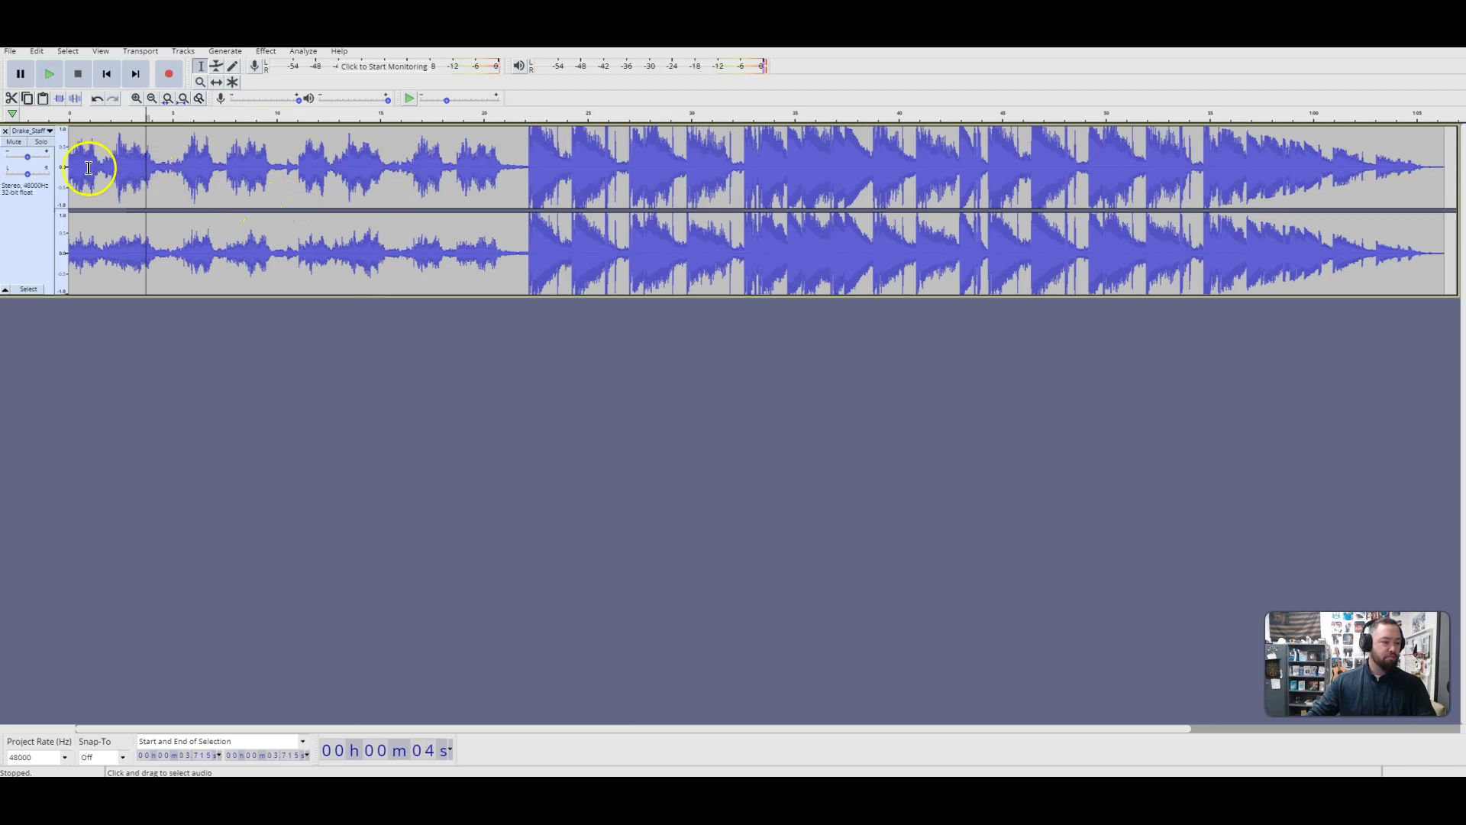
double_click(309, 188)
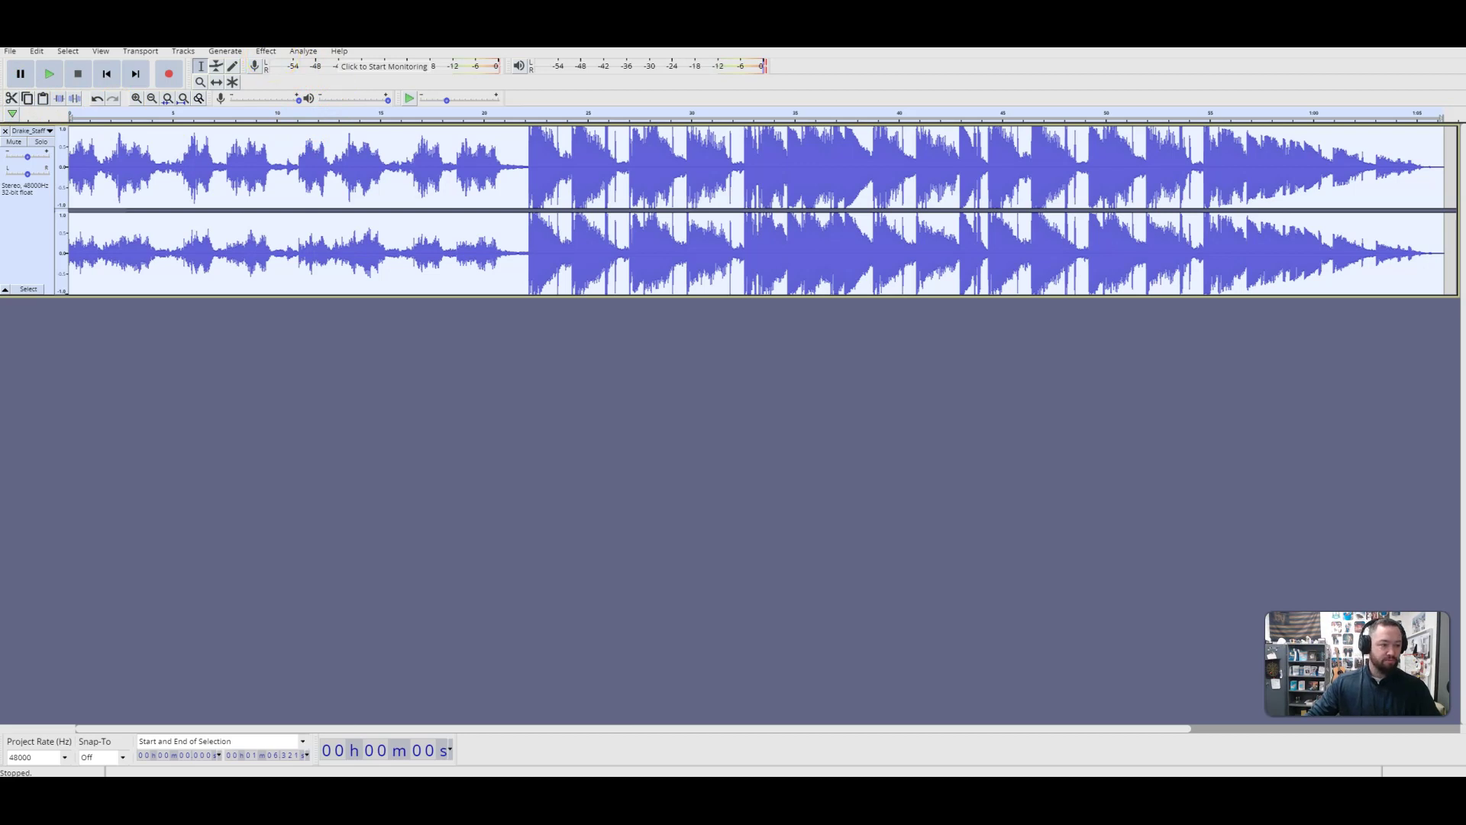
- Apply the Compressor at a 3.4:1 ratio and −12 dB threshold, compressing based on peaks
click(263, 53)
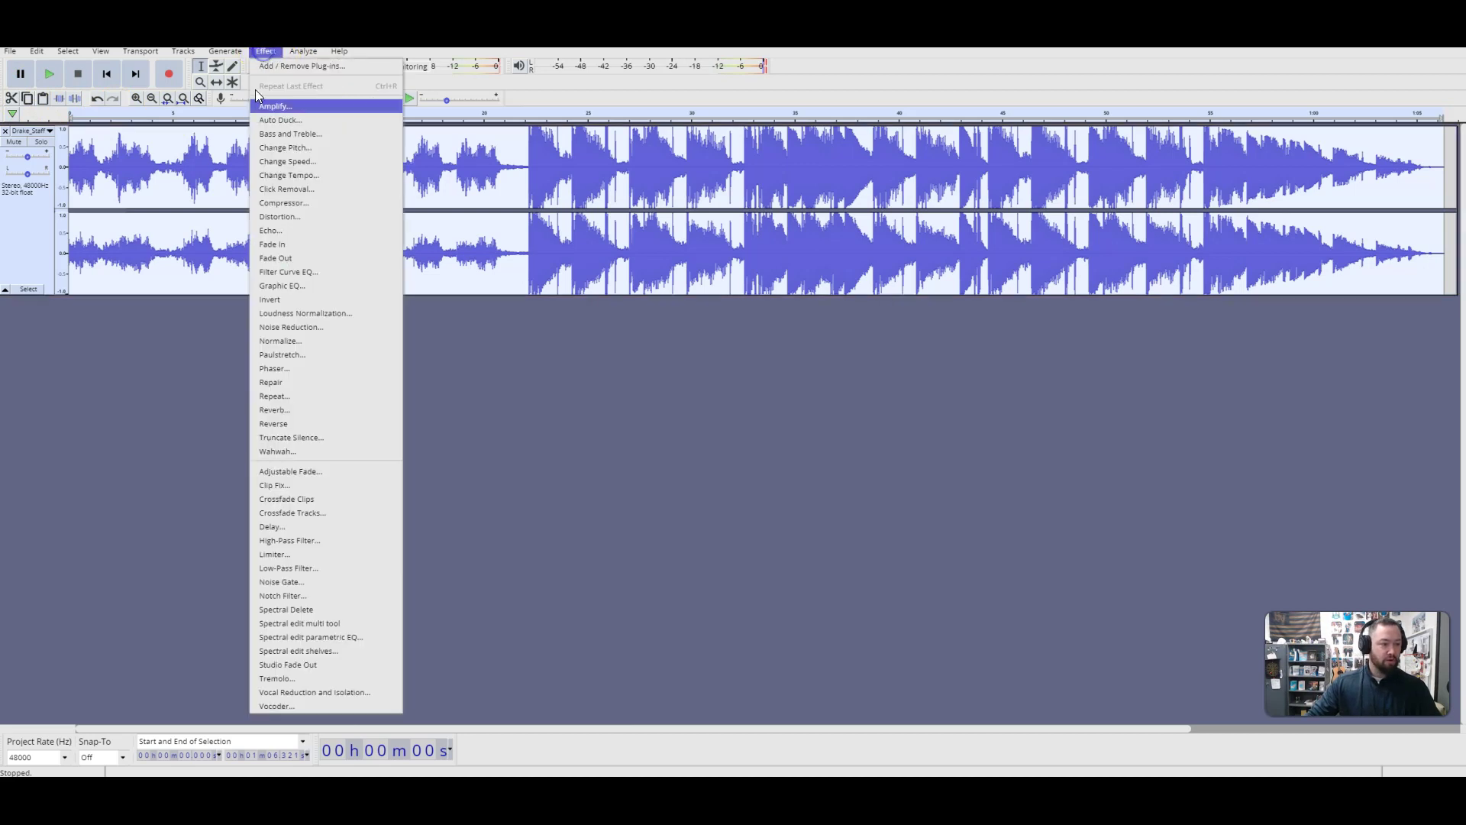
click(277, 205)
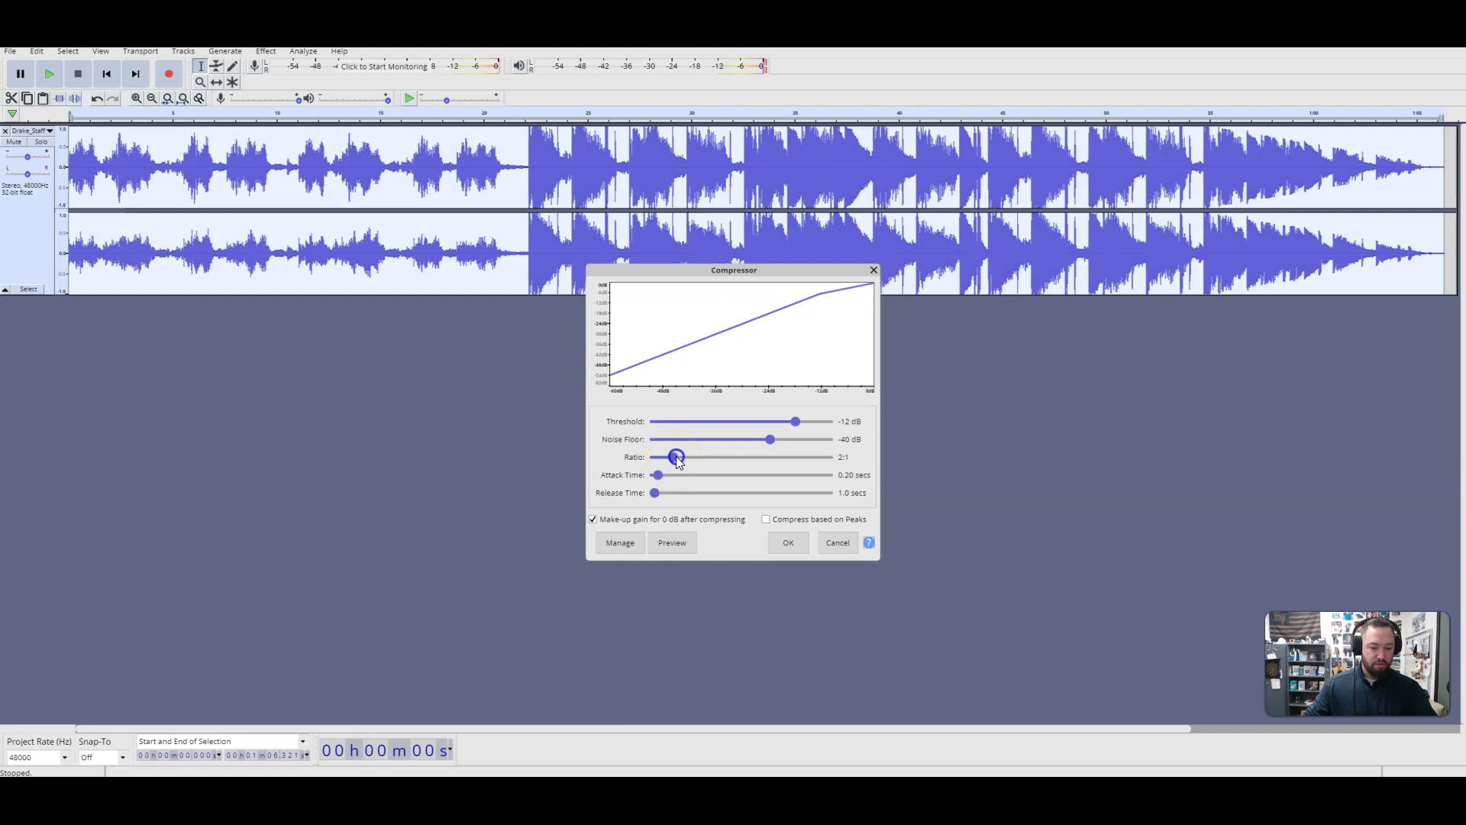
drag(675, 456, 707, 447)
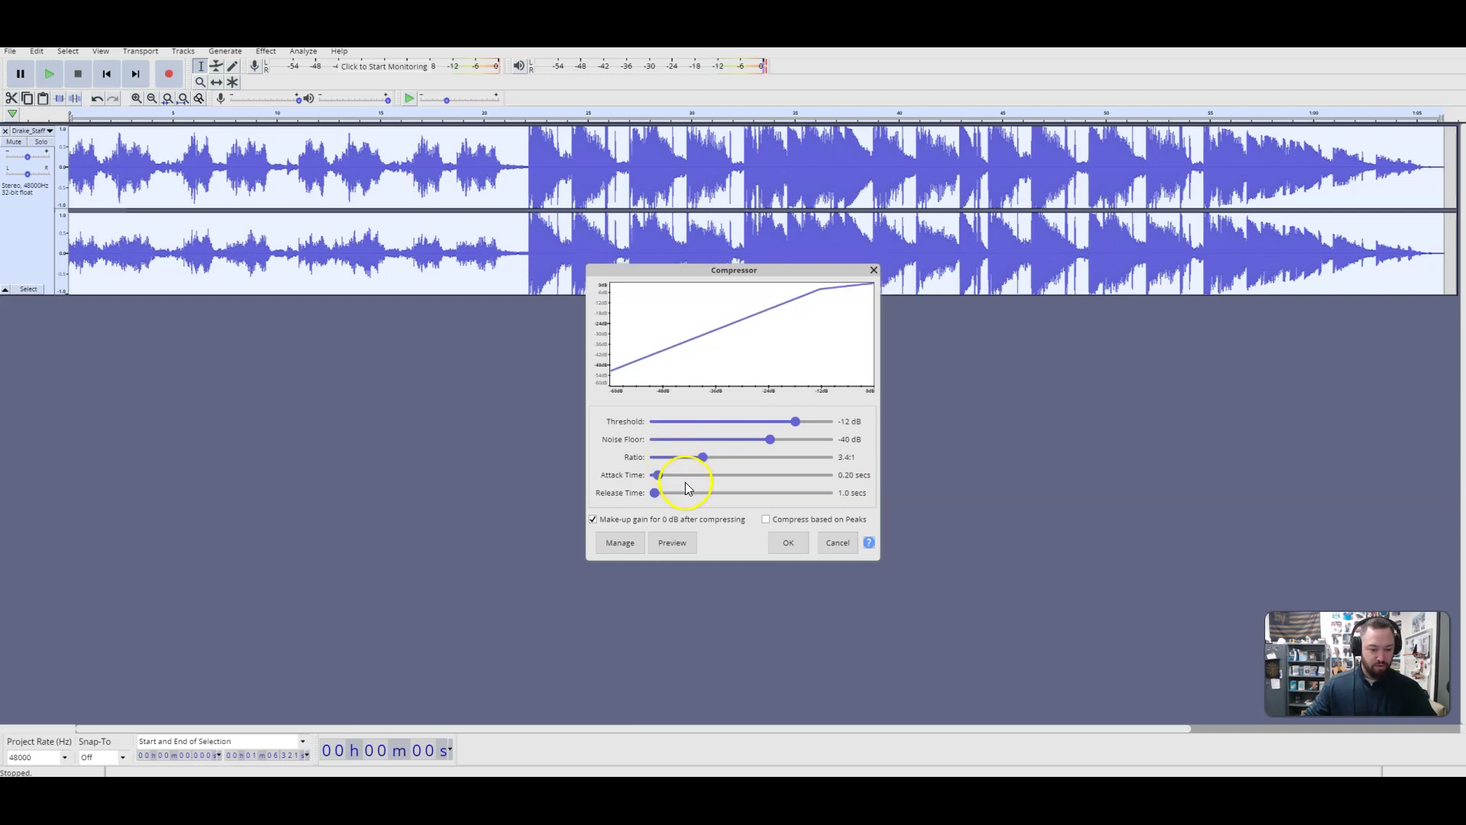
click(765, 517)
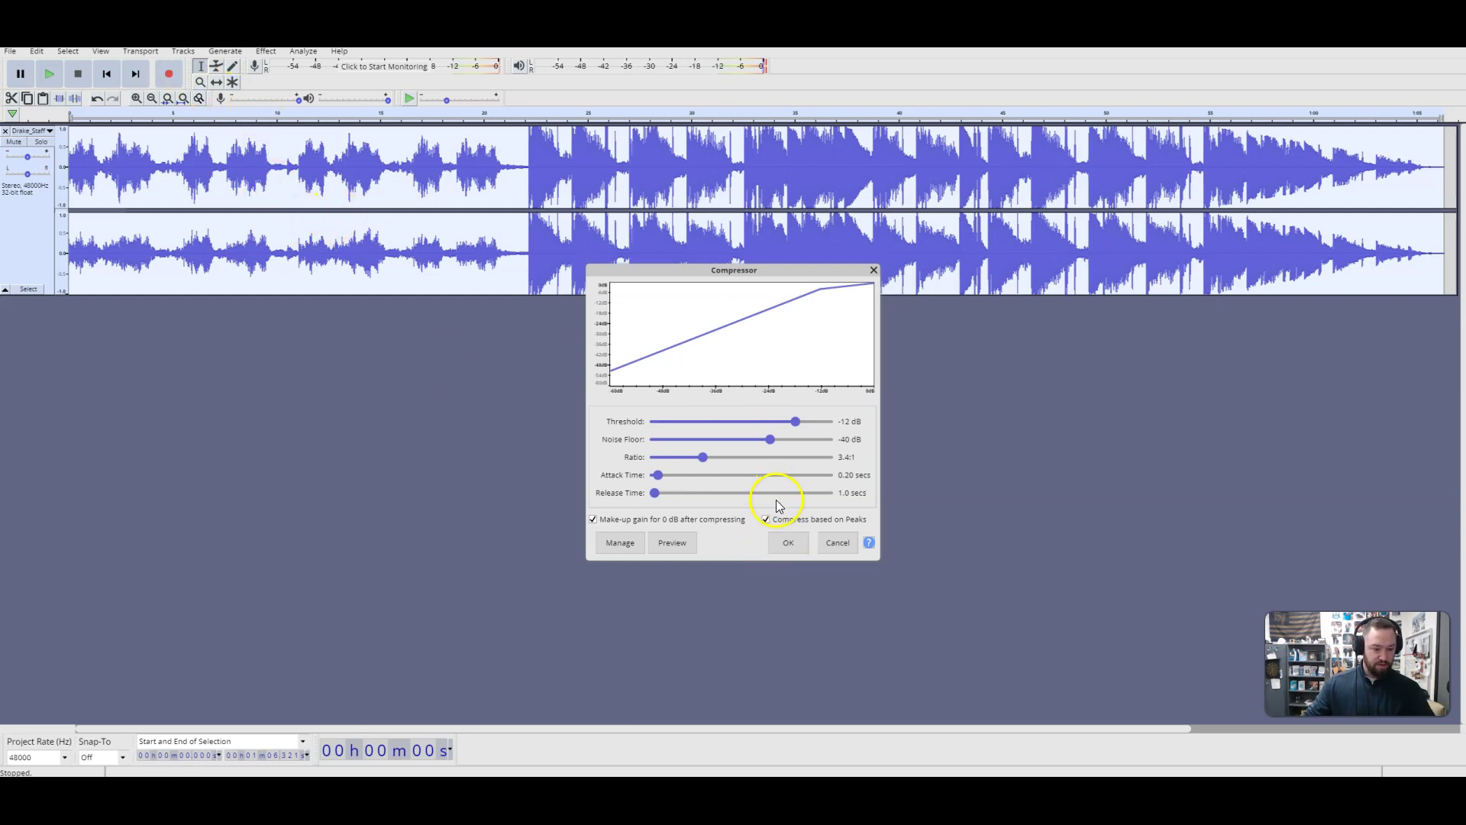
click(788, 542)
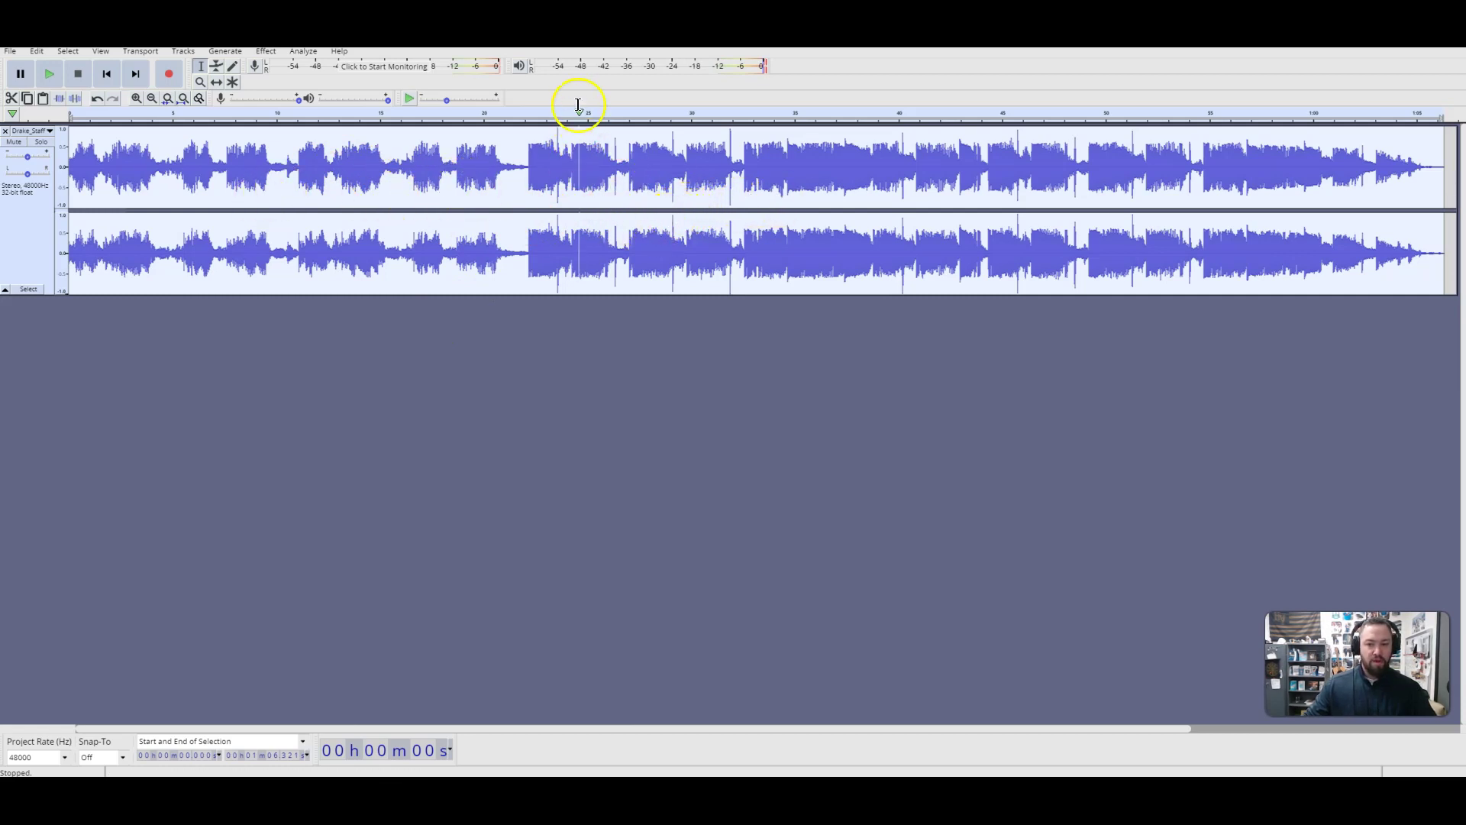
- Open the Limiter effect and choose Hard Limit as the limiter type
click(264, 52)
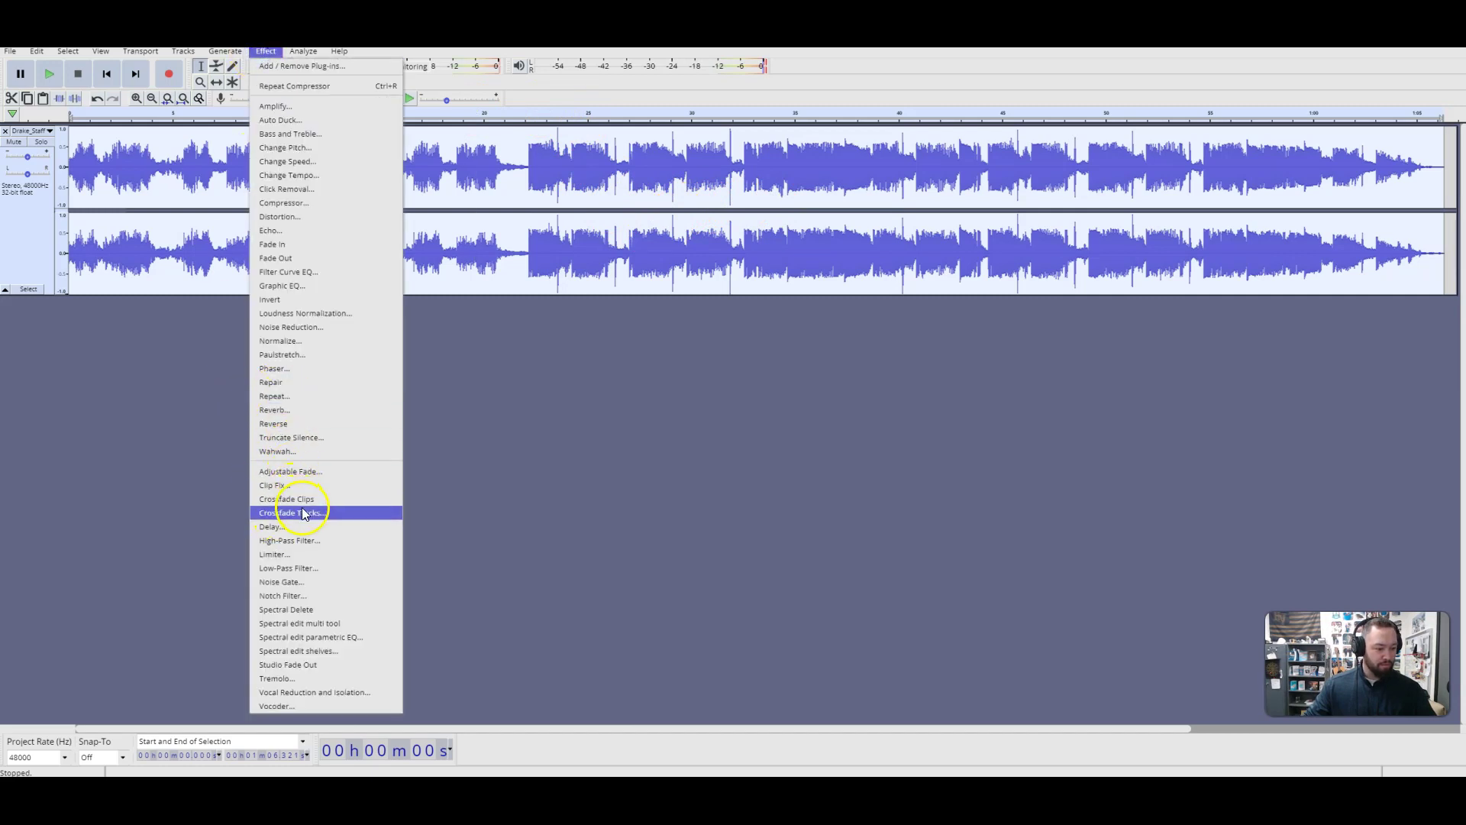
click(287, 553)
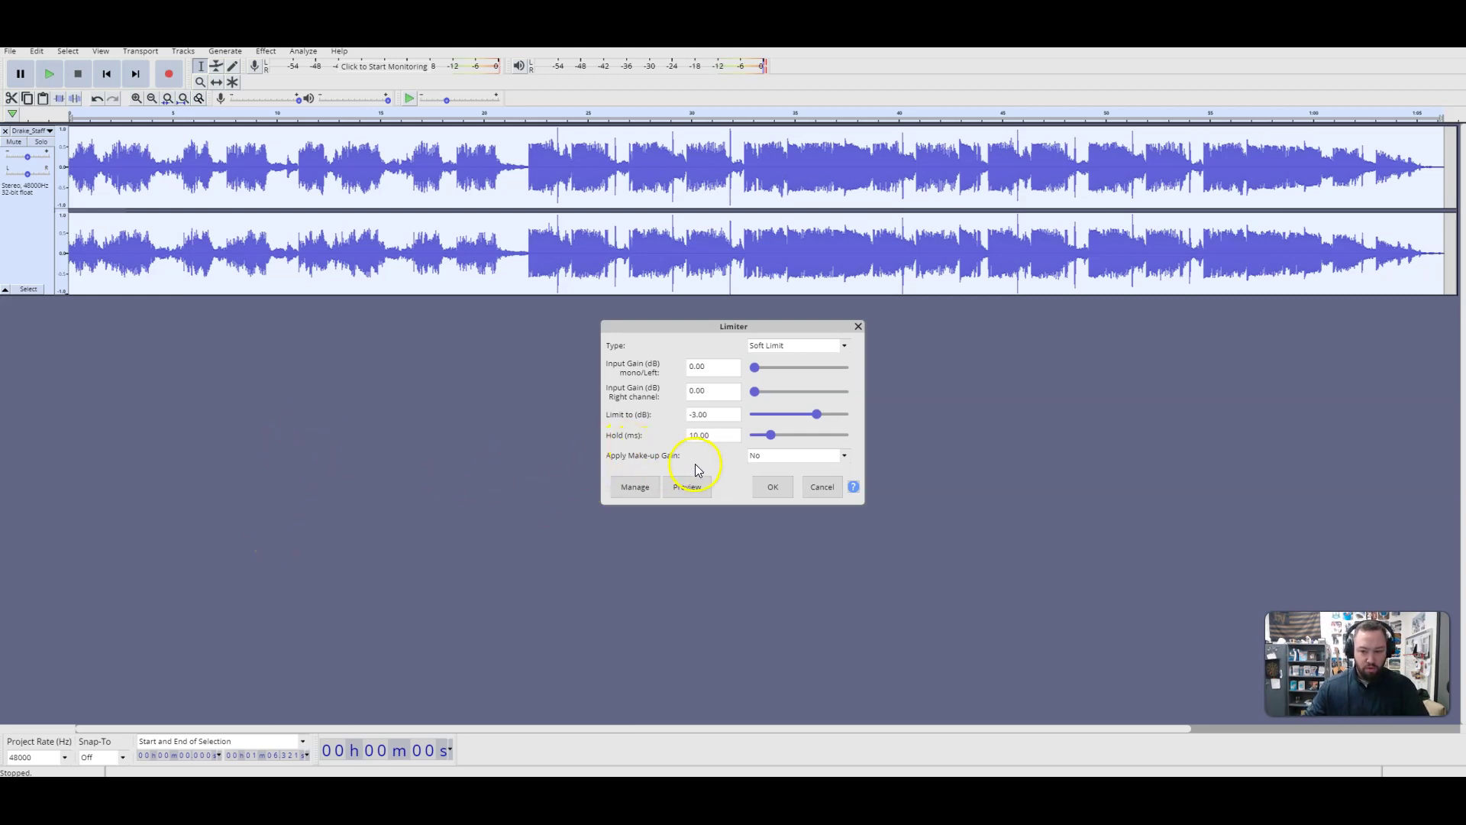
click(783, 350)
click(790, 370)
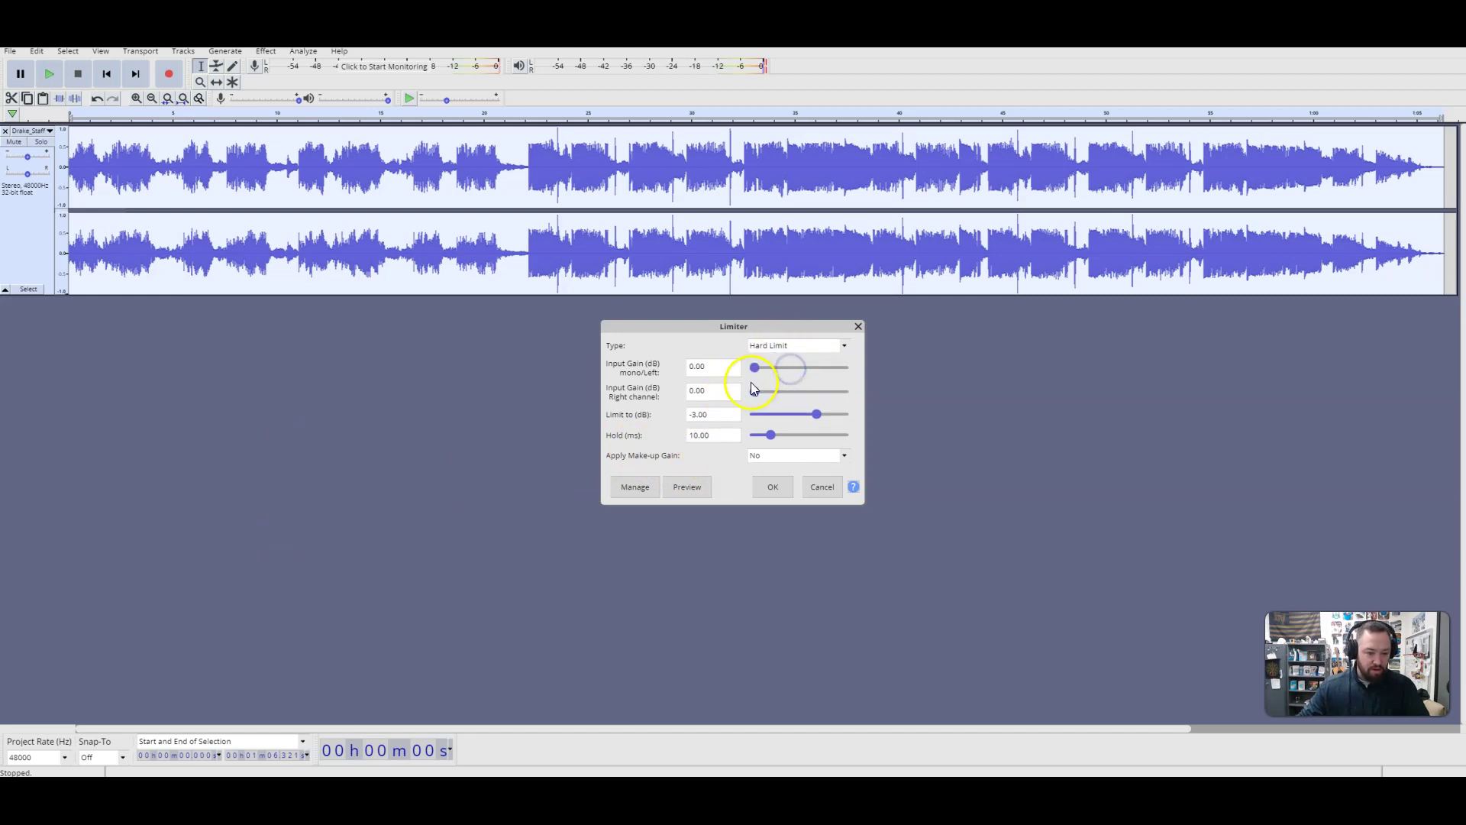
- Set input gain to 4 dB and Limit to −6 dB, then apply the hard limiter
click(711, 375)
click(709, 368)
drag(709, 368, 674, 395)
text(44)
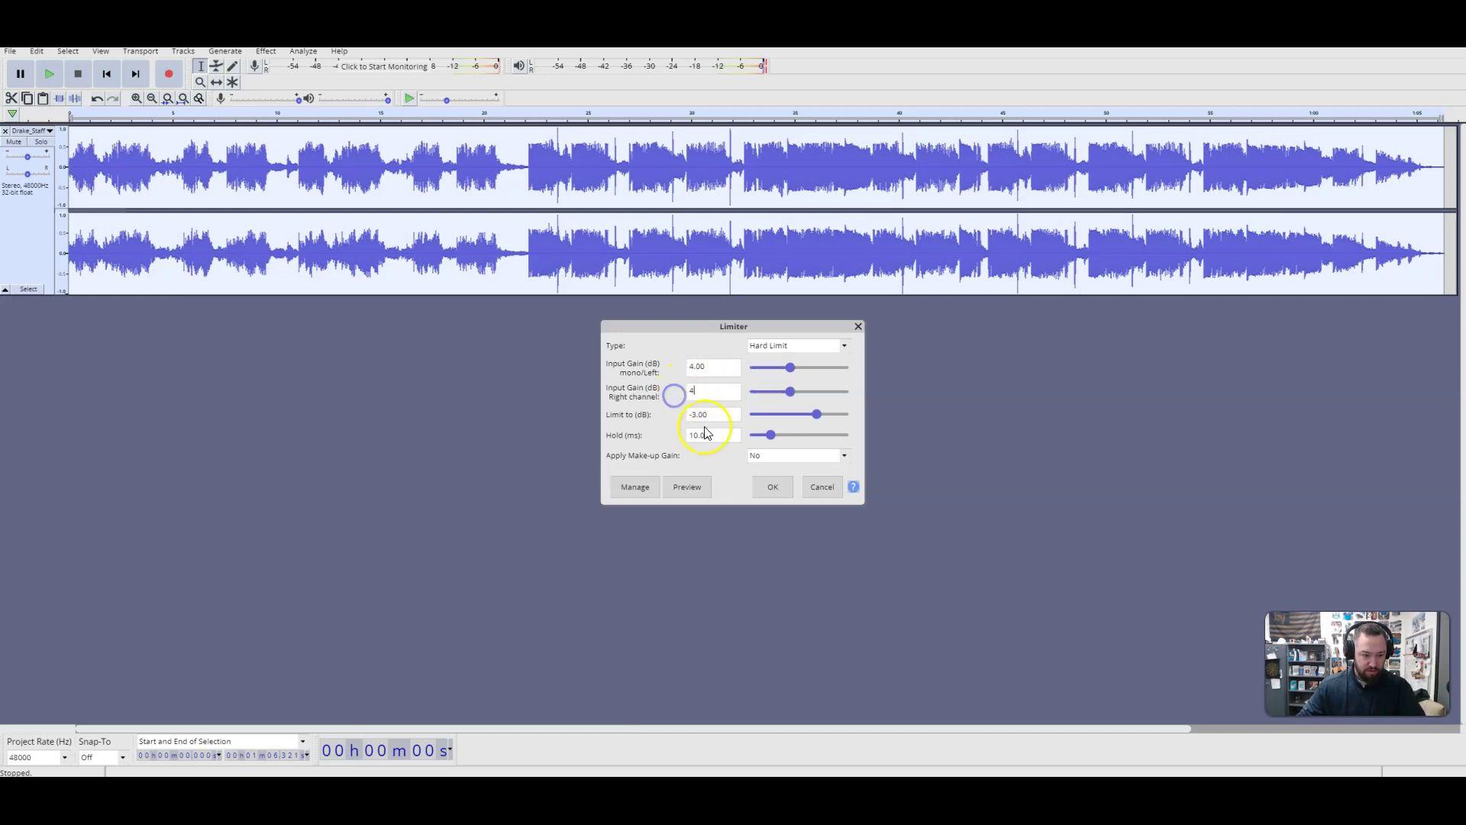
click(702, 417)
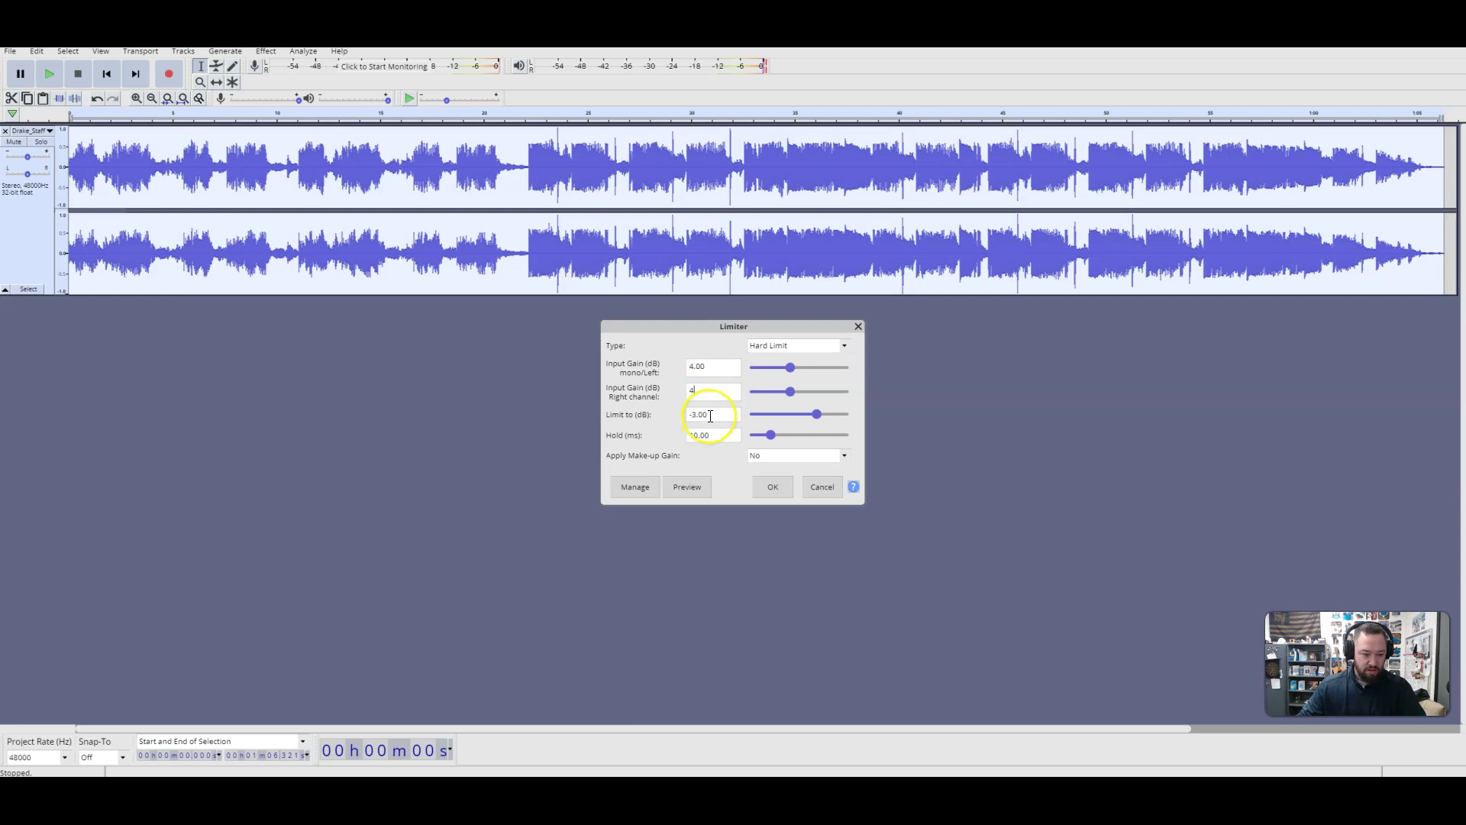
click(710, 415)
drag(706, 415, 688, 420)
text(-4)
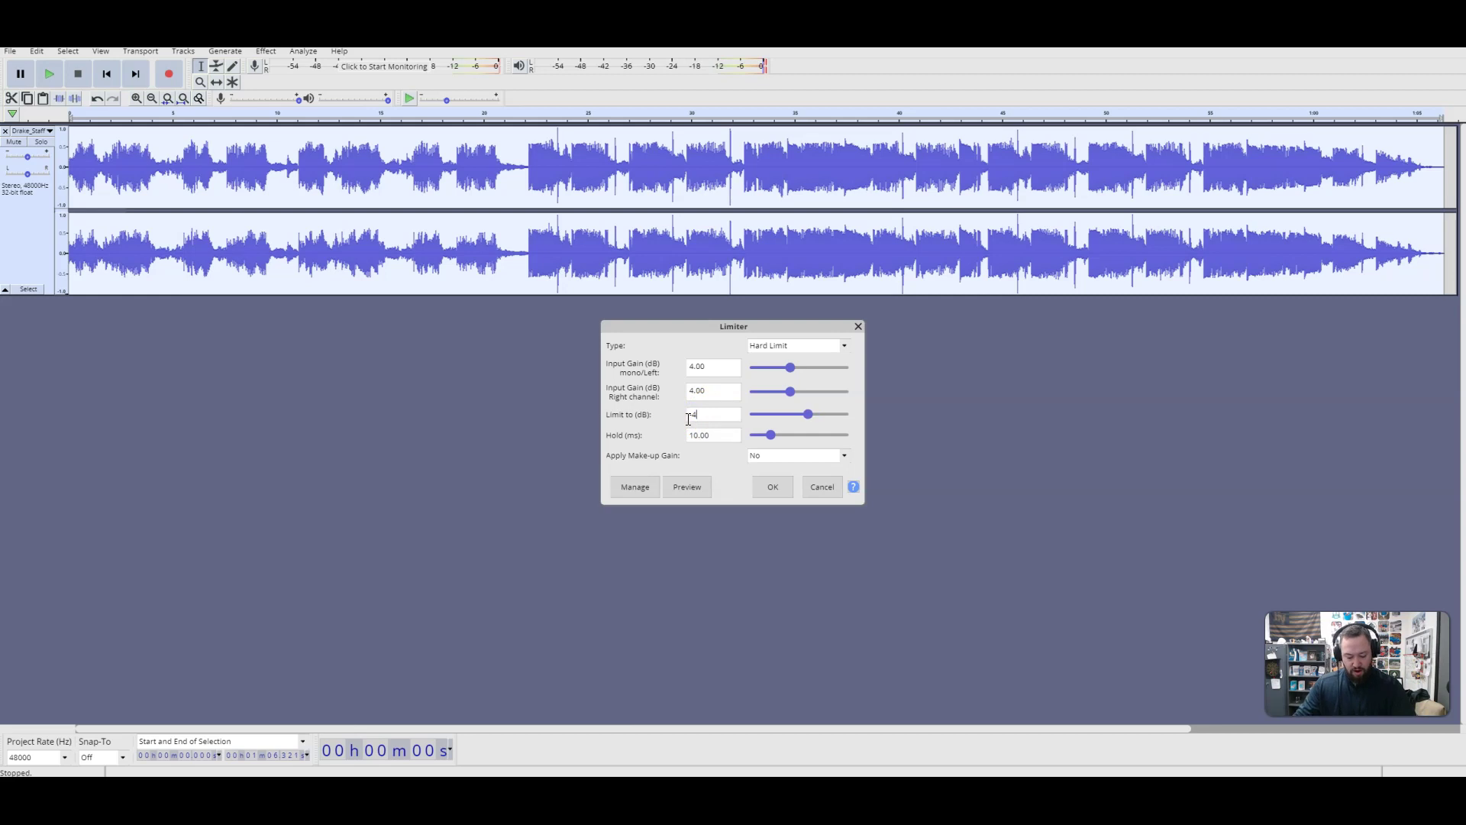
key(BackSpace)
key(BackSpace)
text(-6)
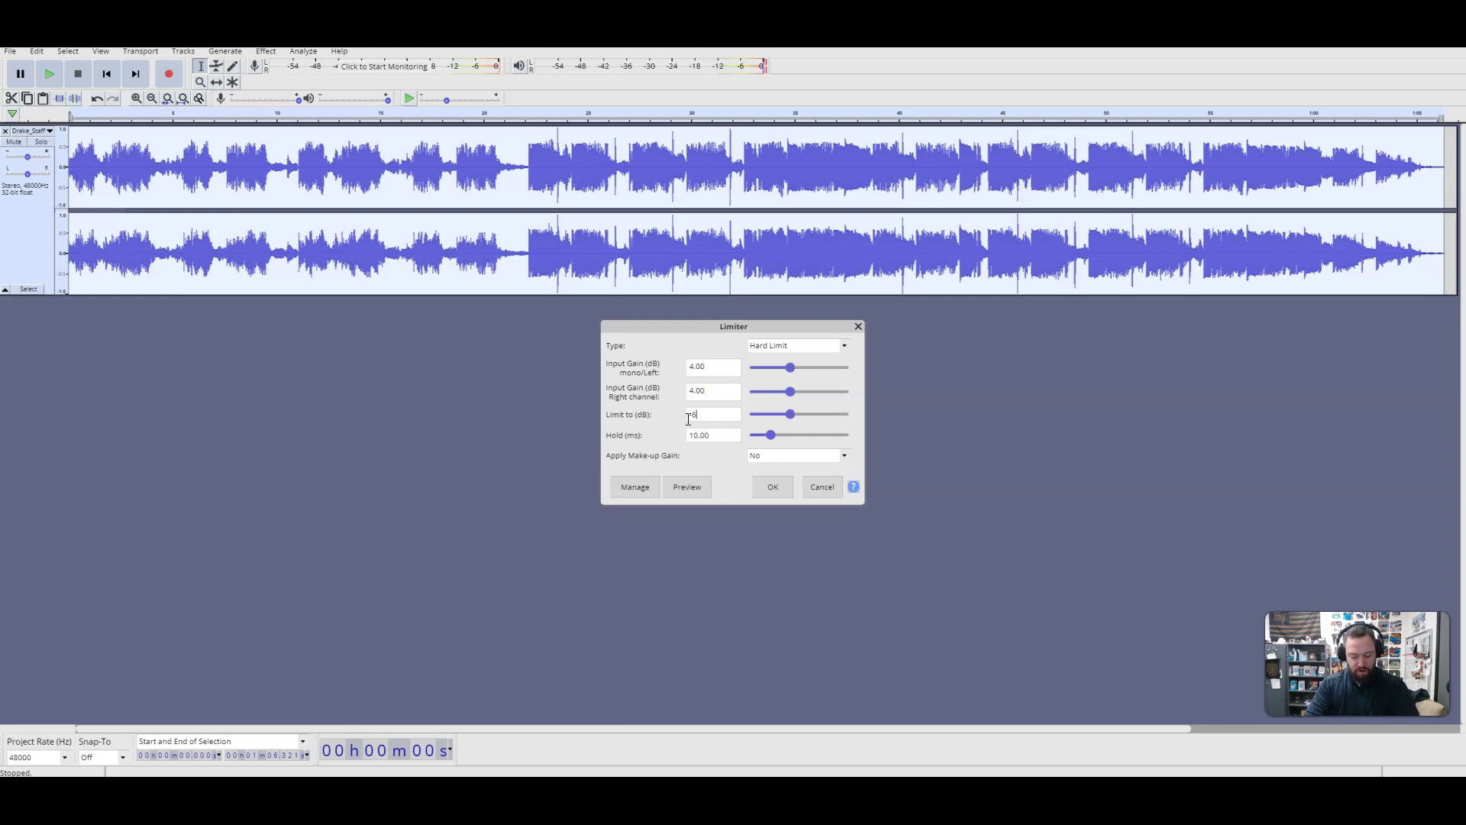
click(773, 488)
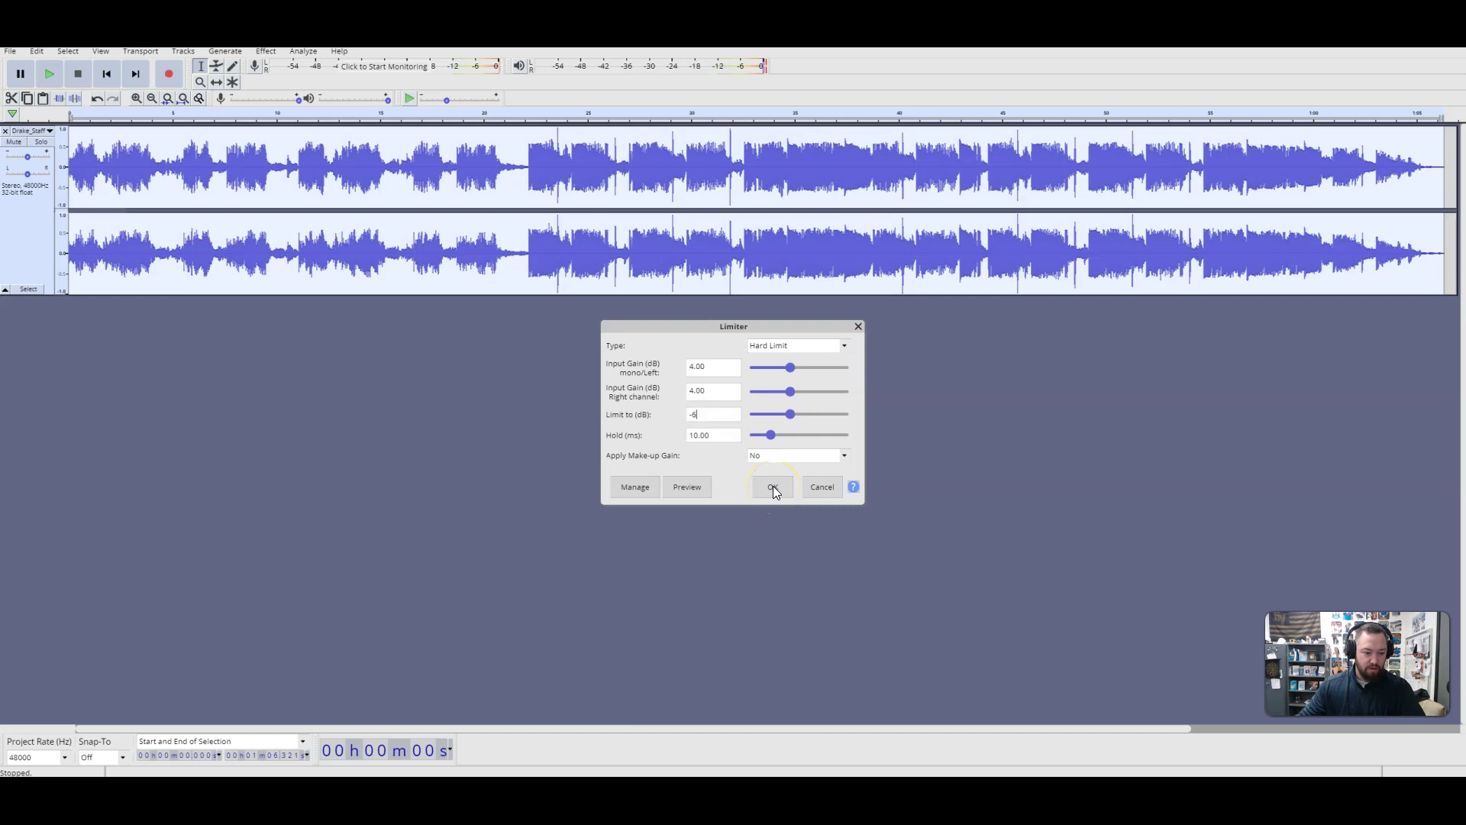
click(772, 487)
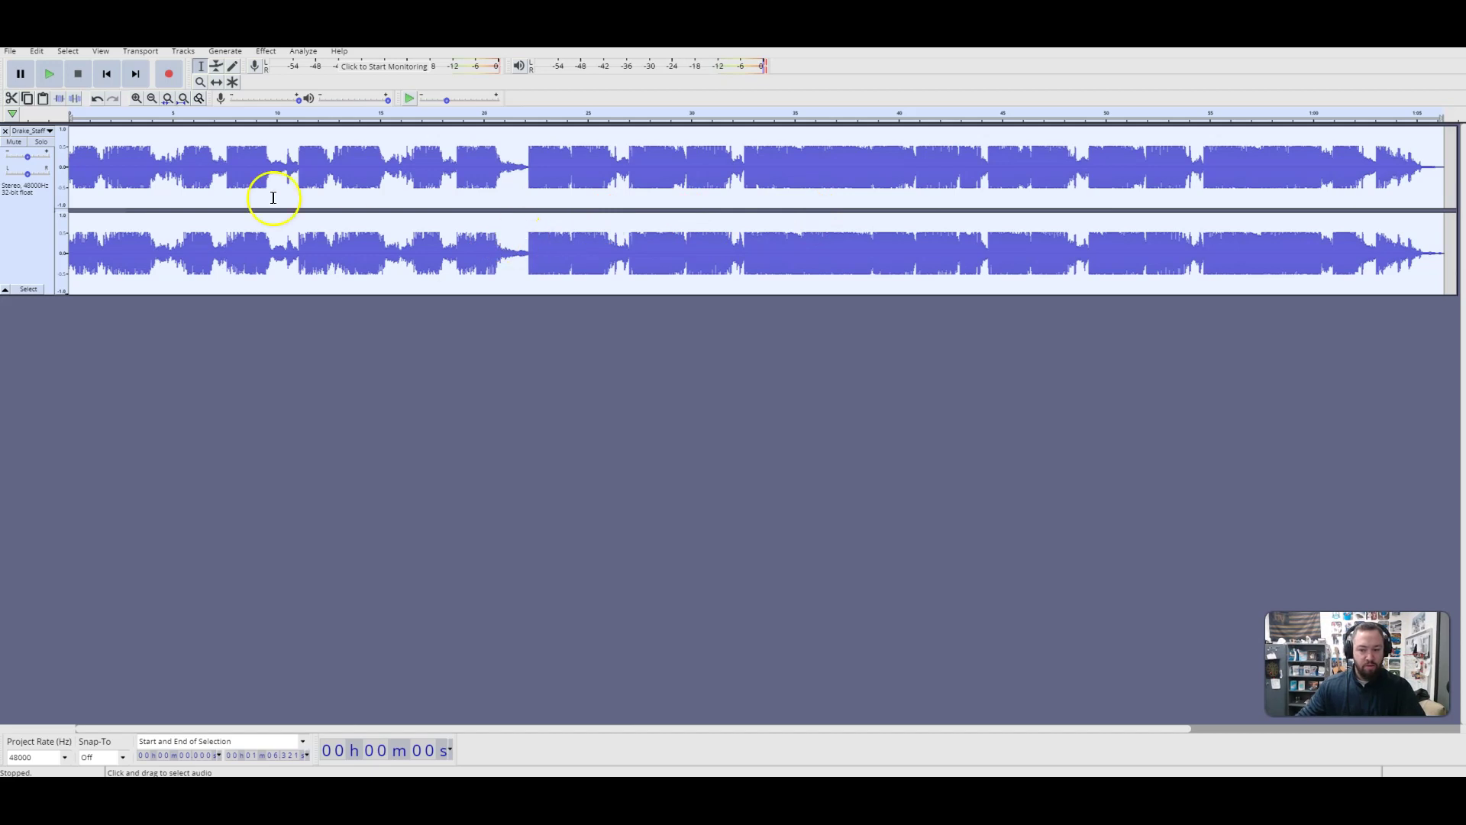
- Normalize peak amplitude to −1.0 dB with DC offset removal turned off
click(265, 55)
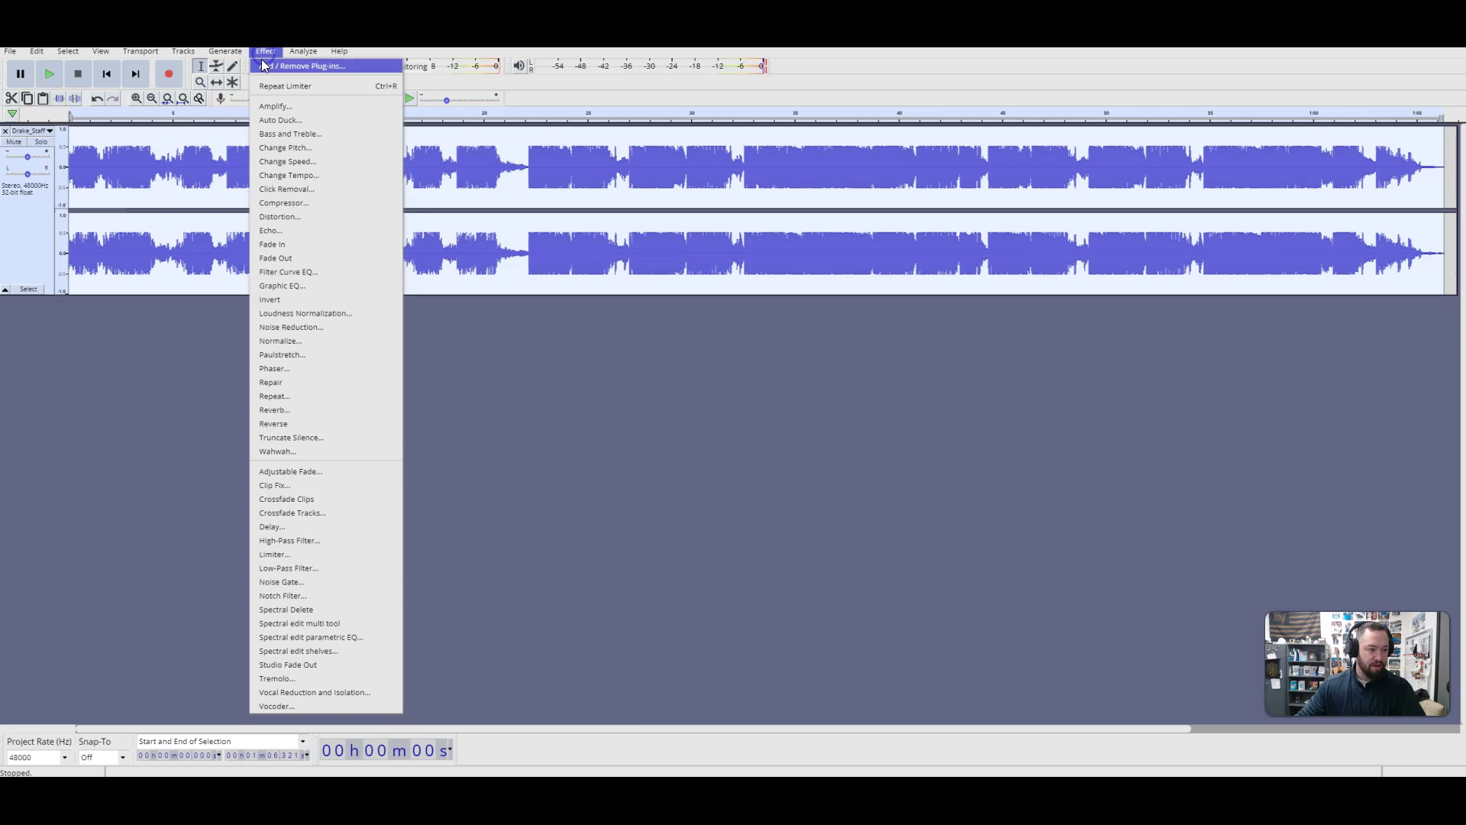
click(282, 340)
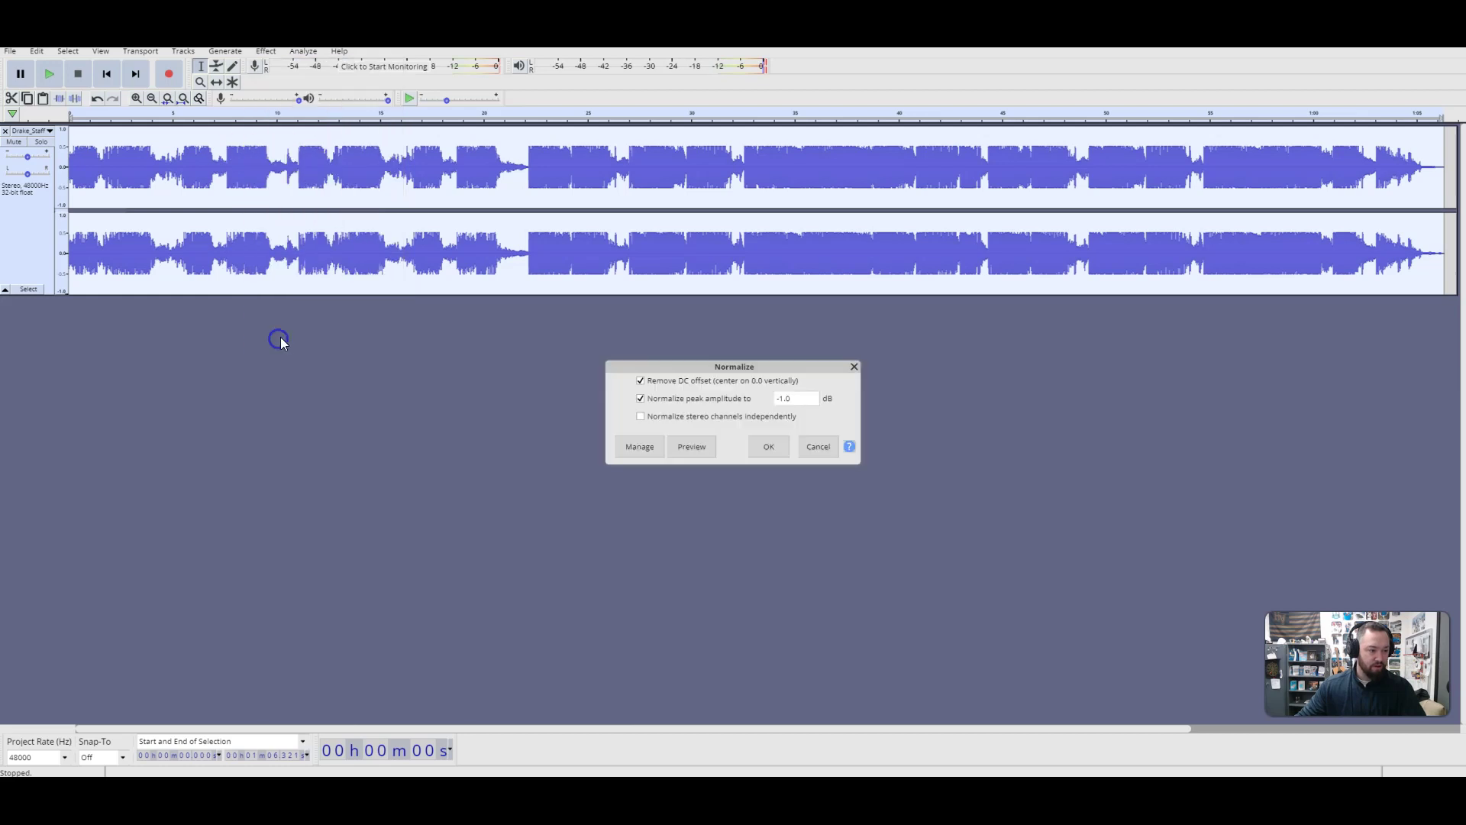
click(640, 381)
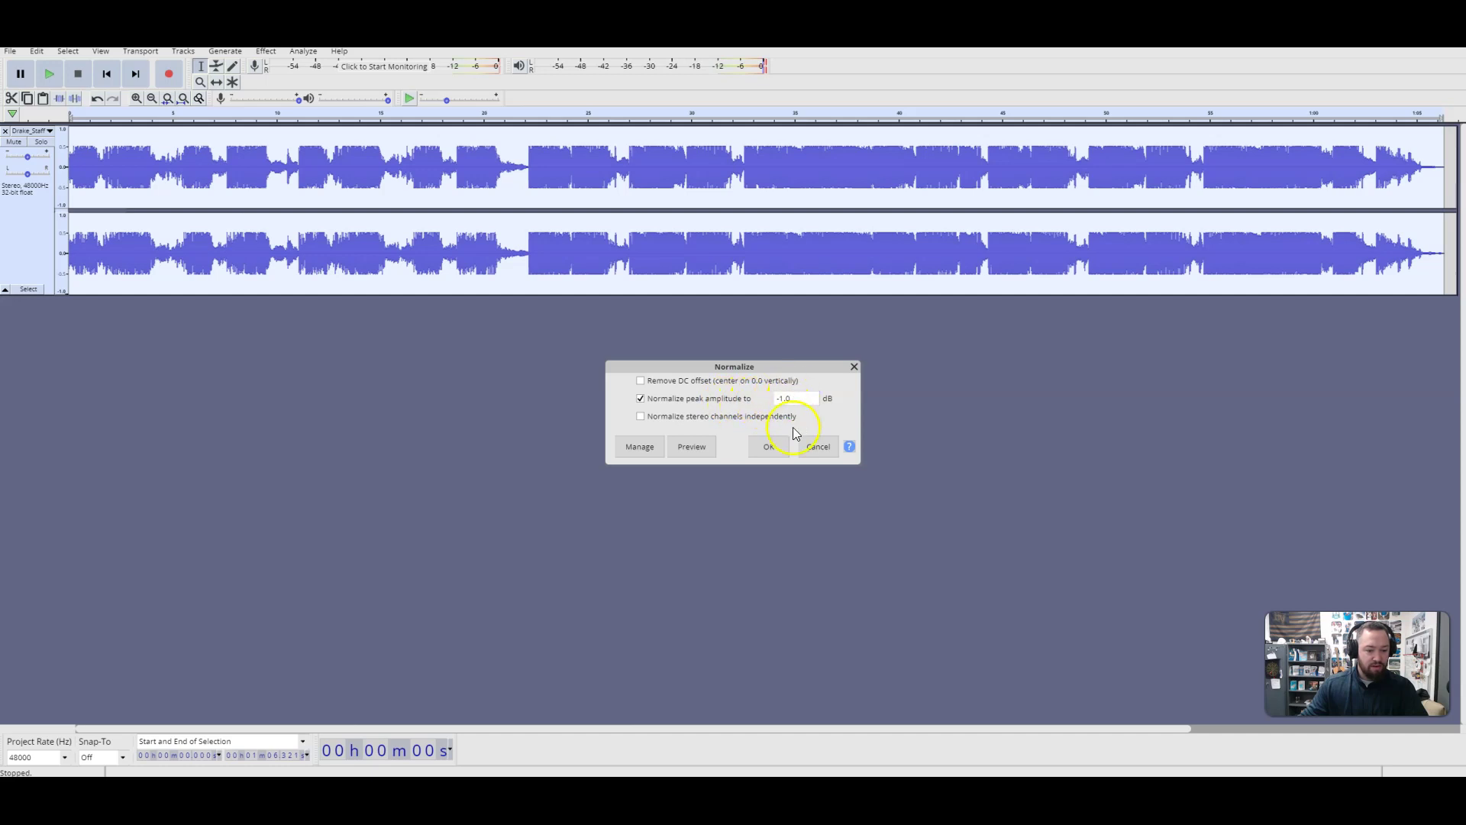
click(769, 447)
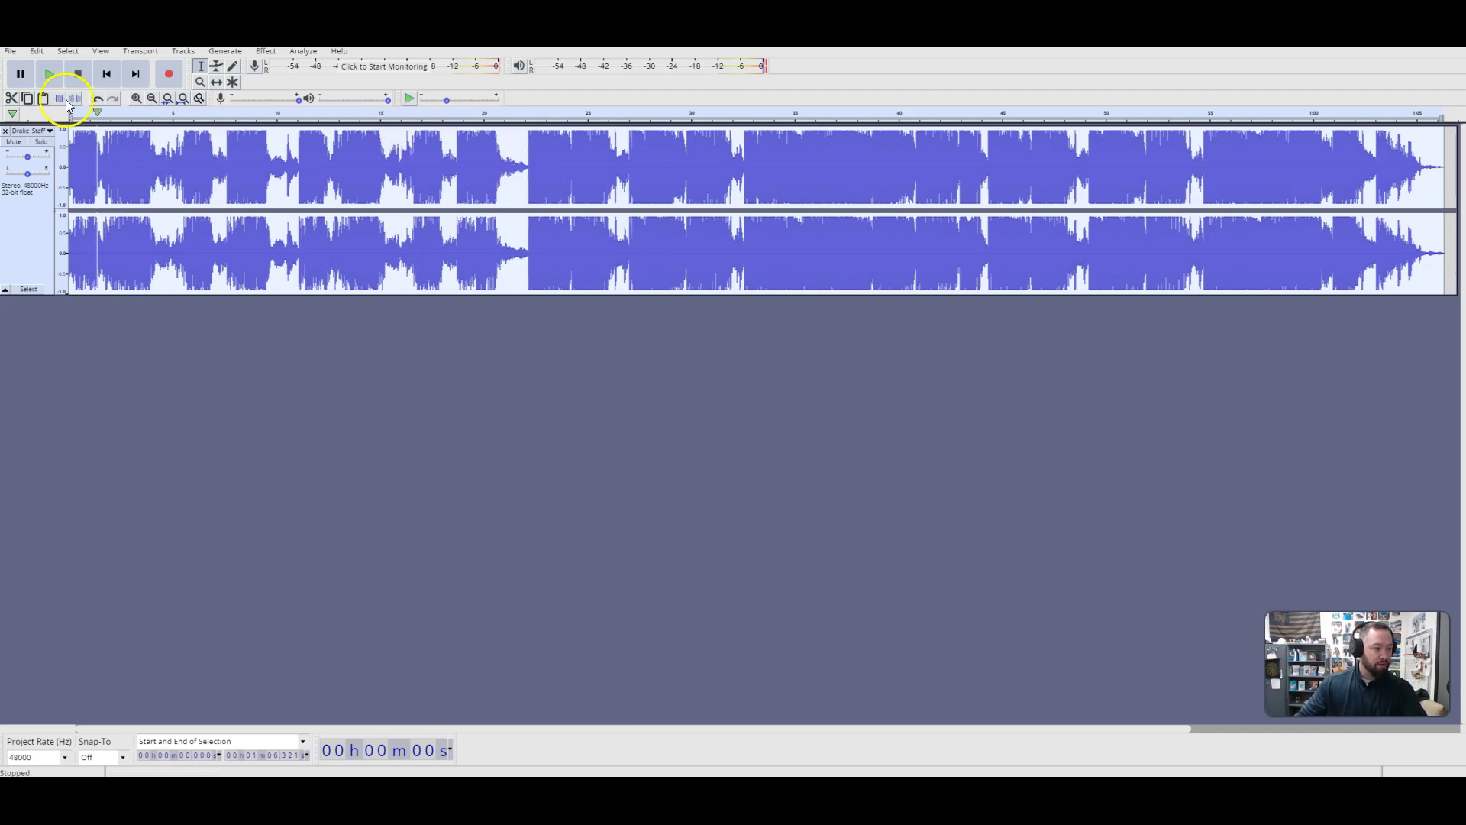
click(49, 80)
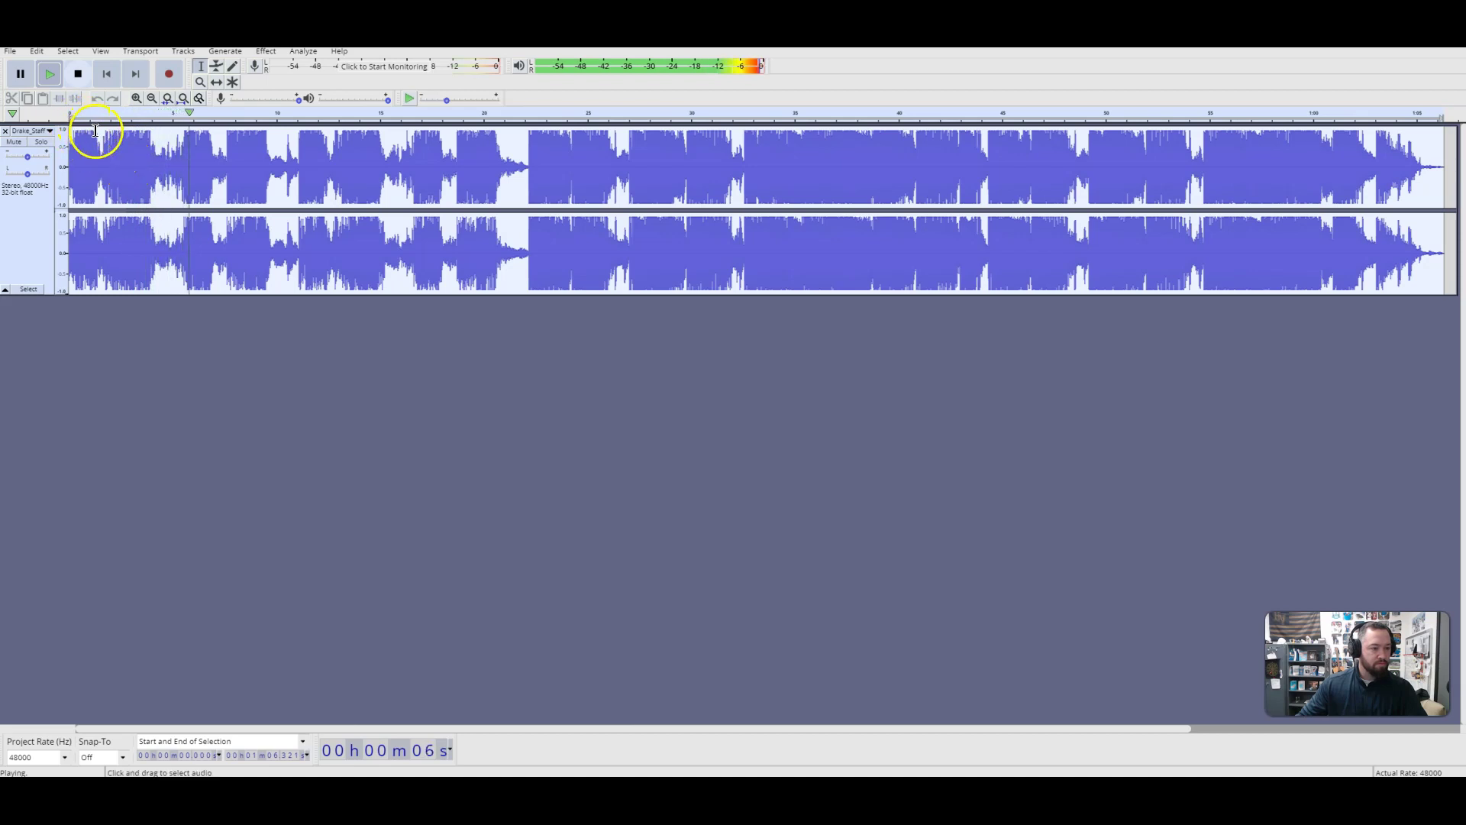
click(80, 74)
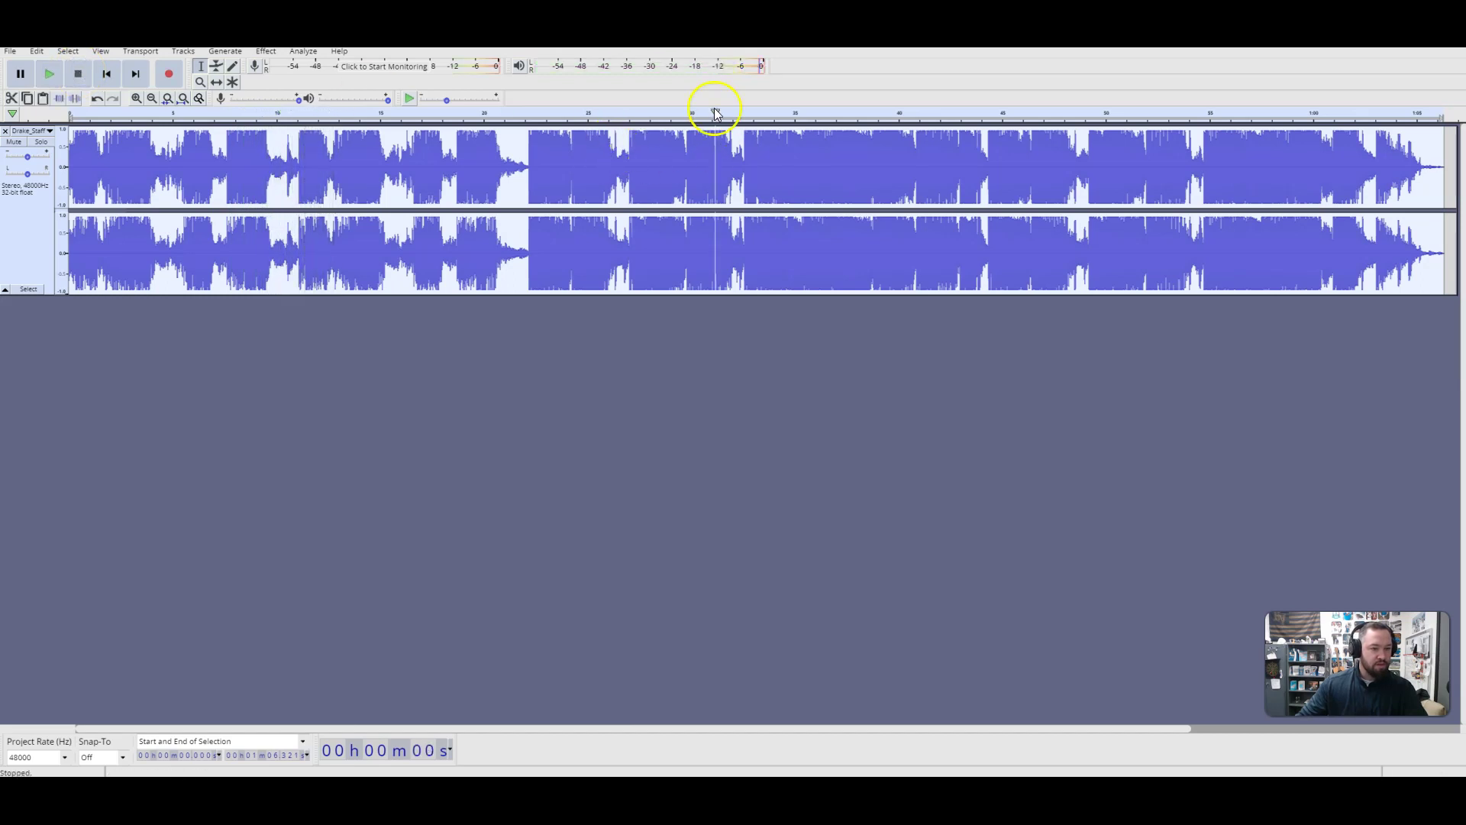
click(767, 68)
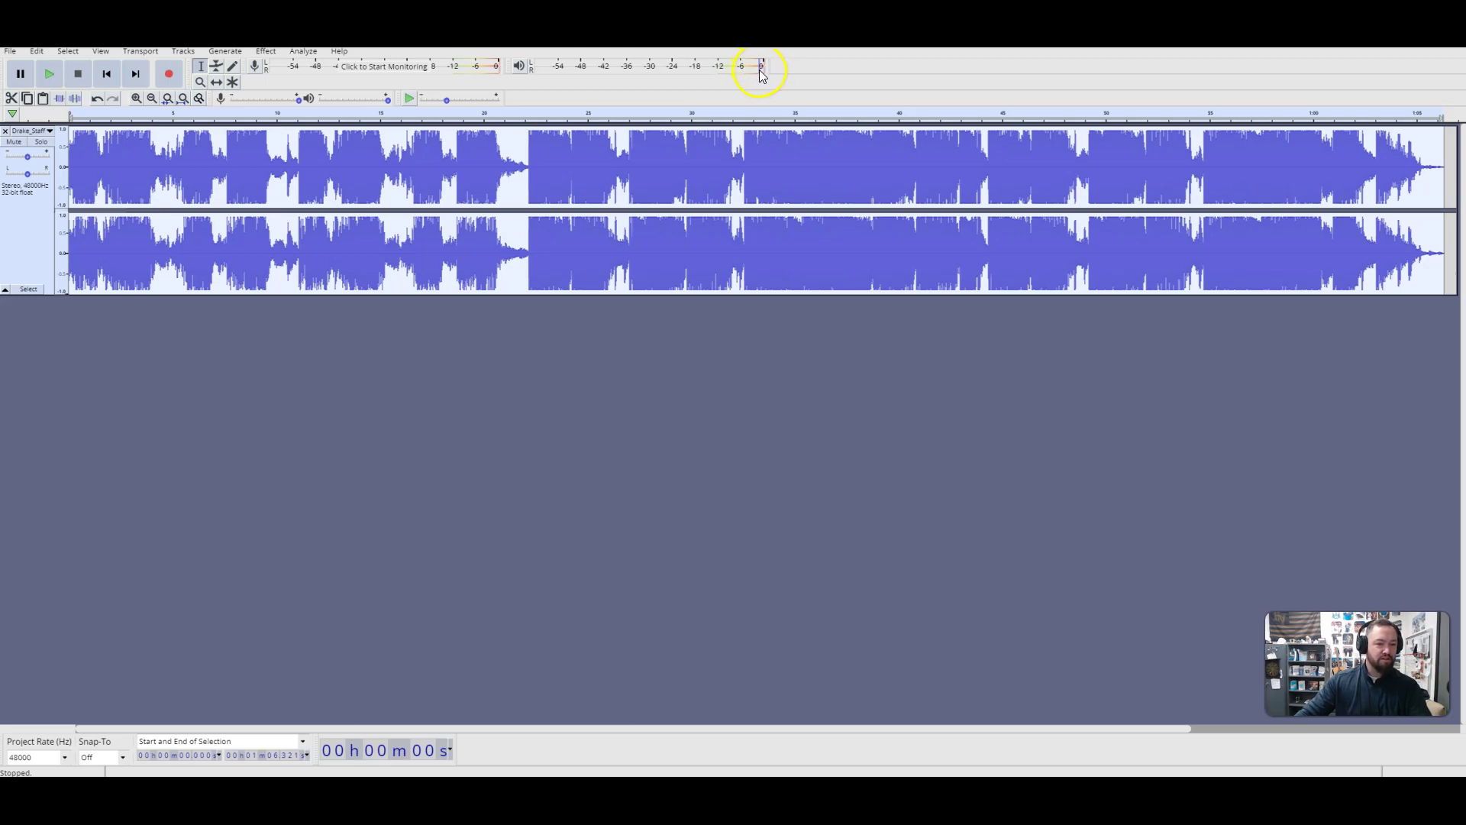
click(507, 160)
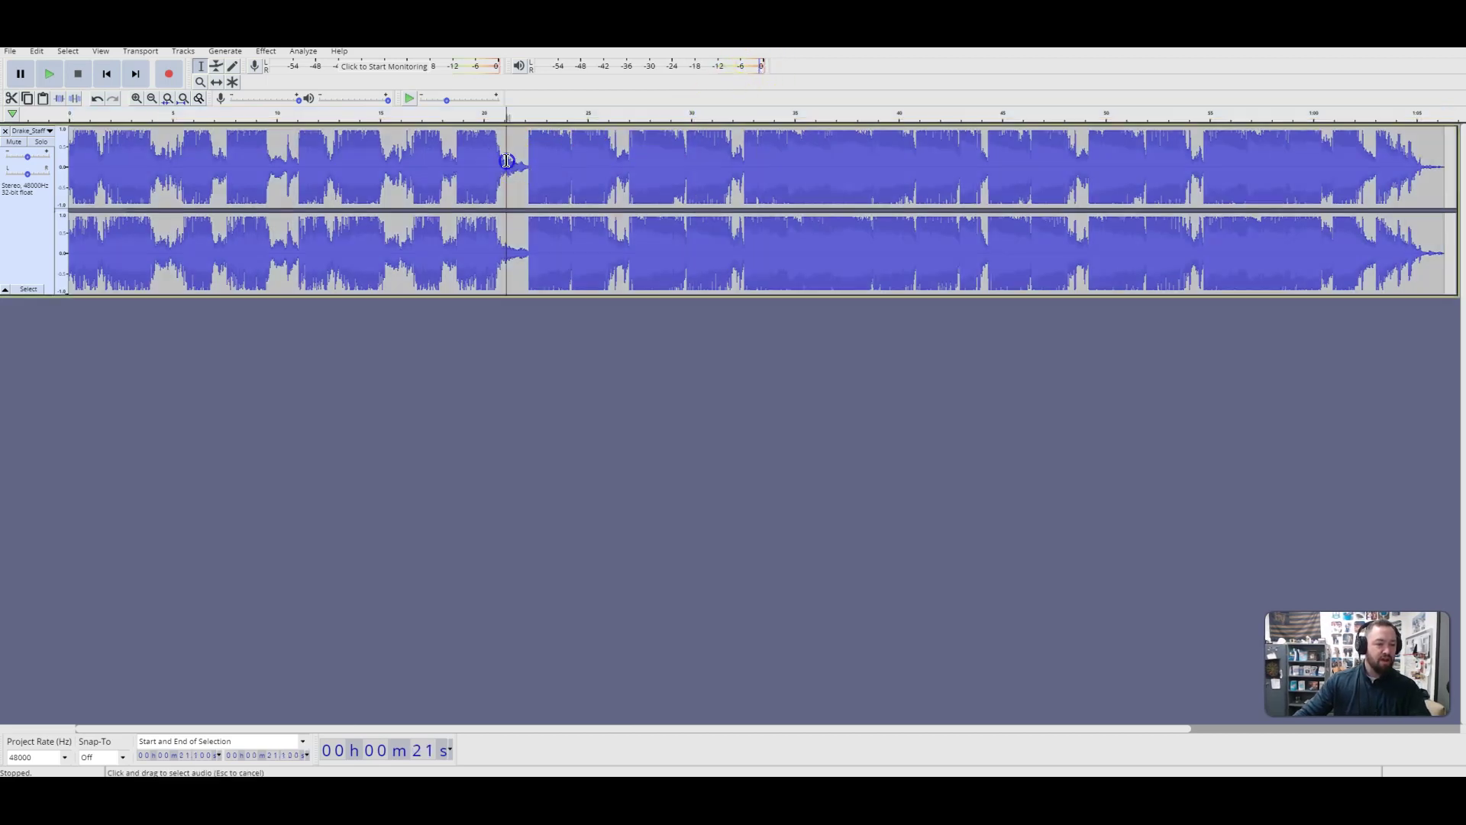
click(48, 74)
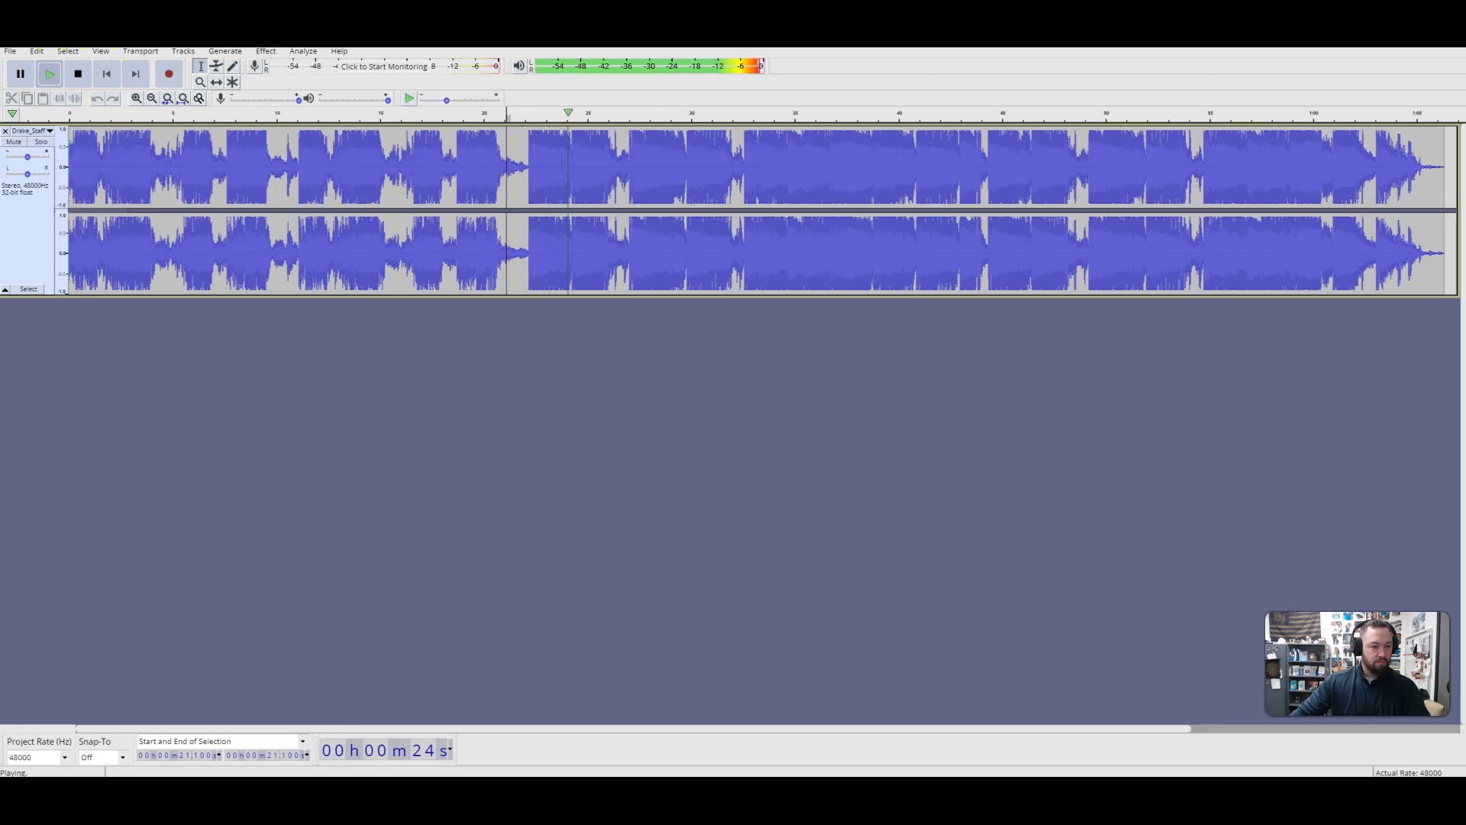
click(78, 76)
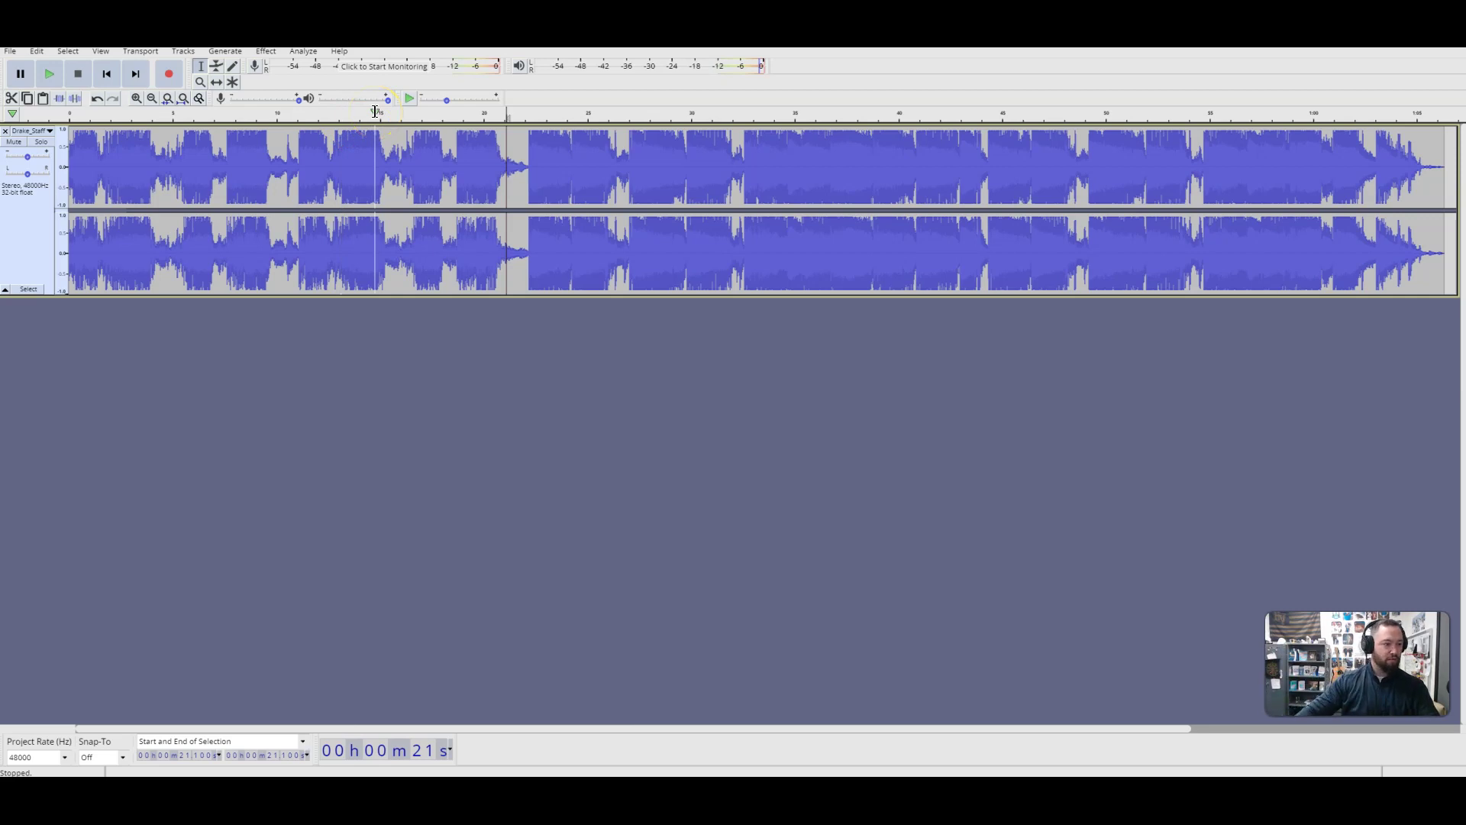
click(157, 138)
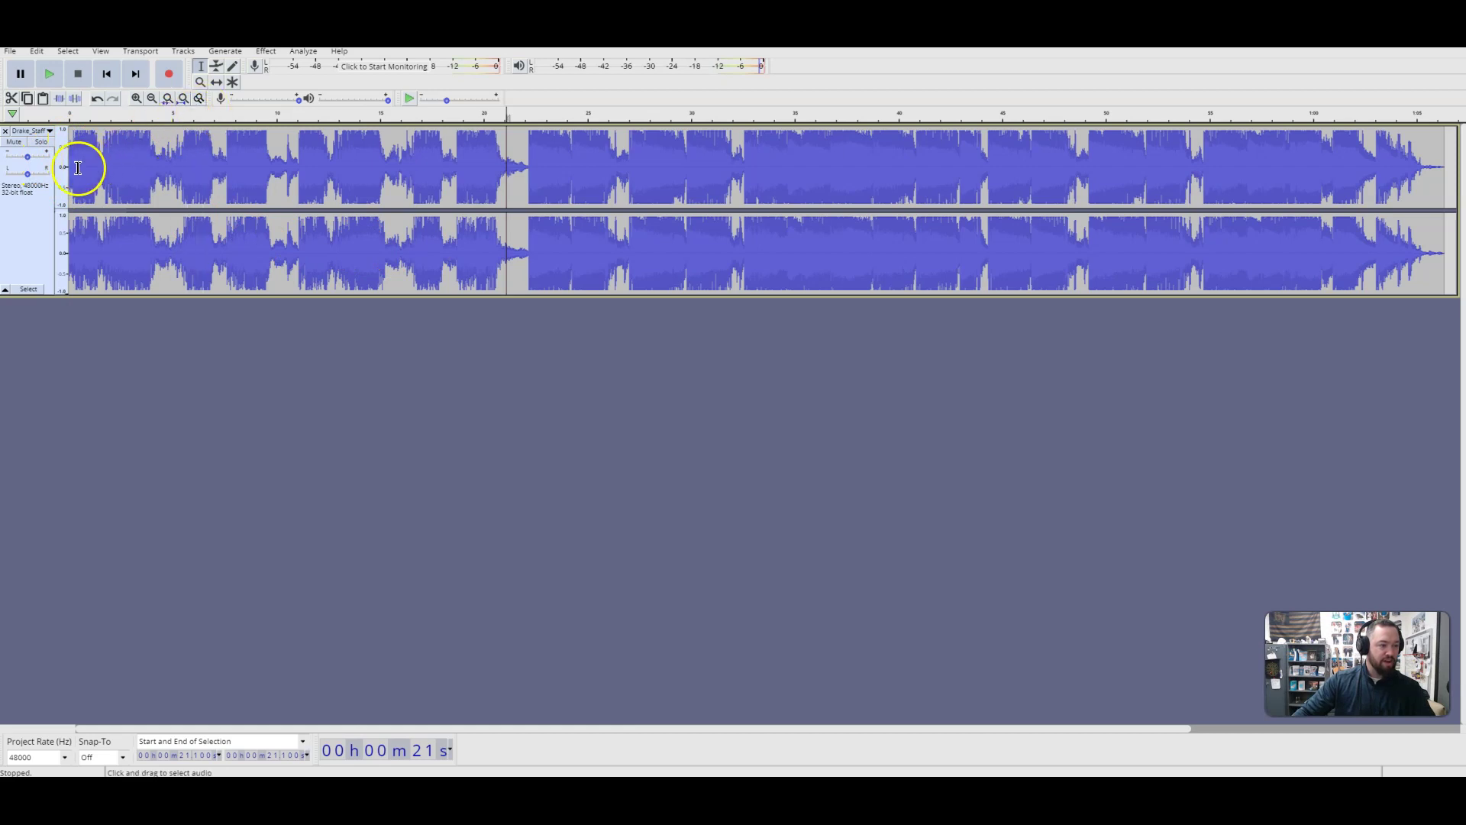
- Delete the track's opening and the tail from 43.39 s to 47.19 s
drag(72, 169, 528, 169)
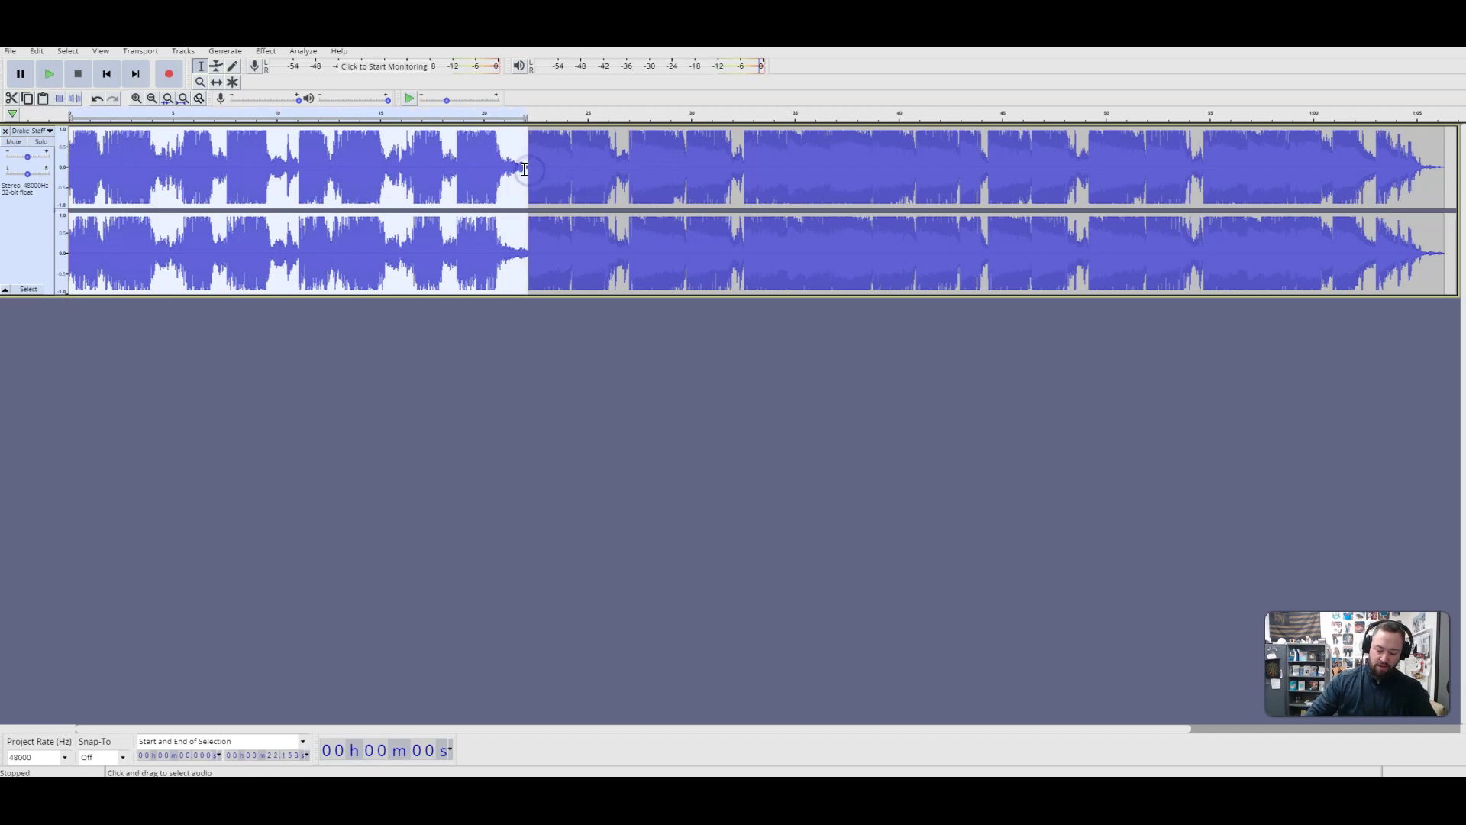
key(Delete)
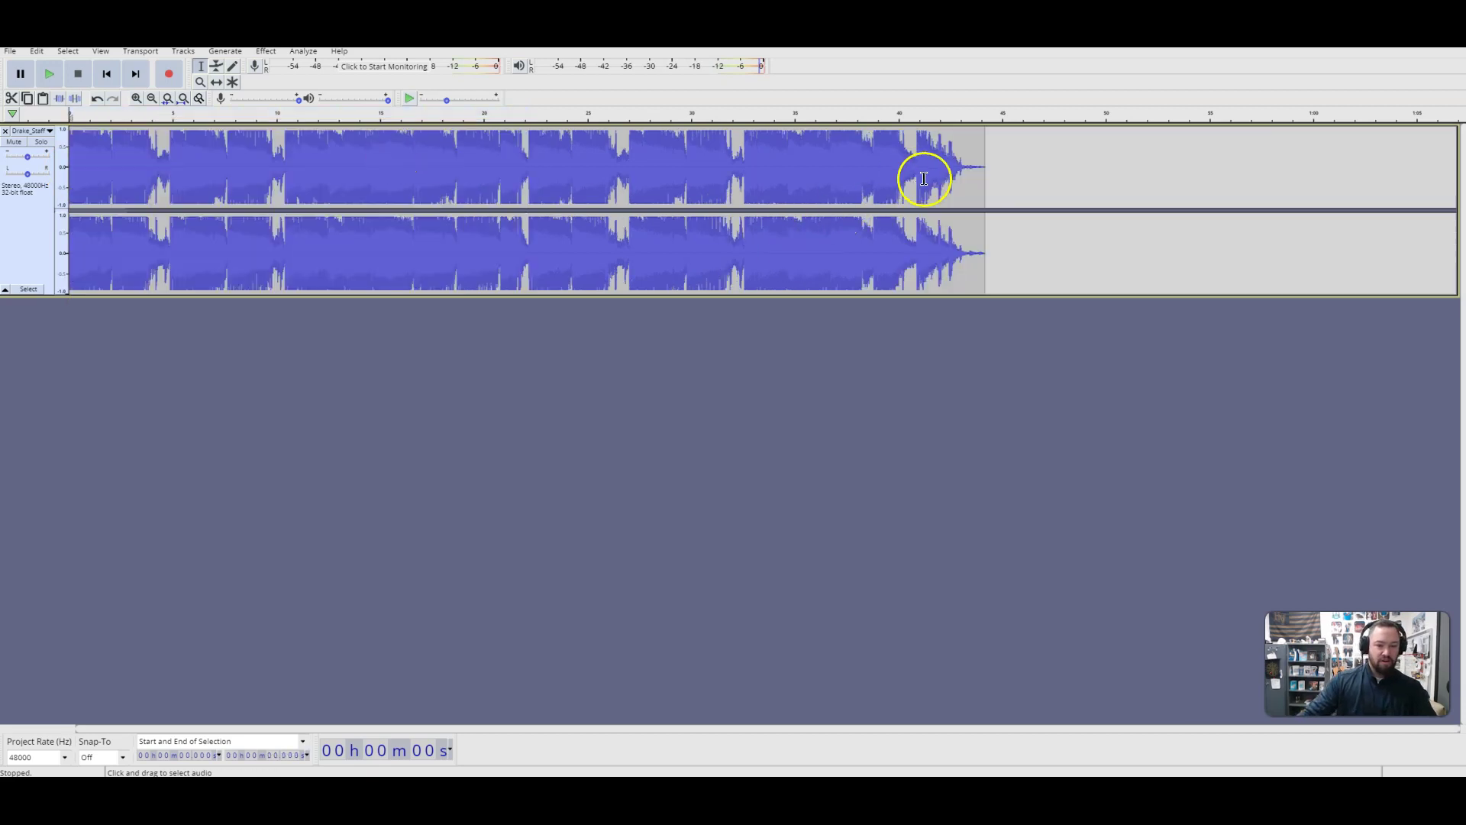
drag(970, 168, 1047, 173)
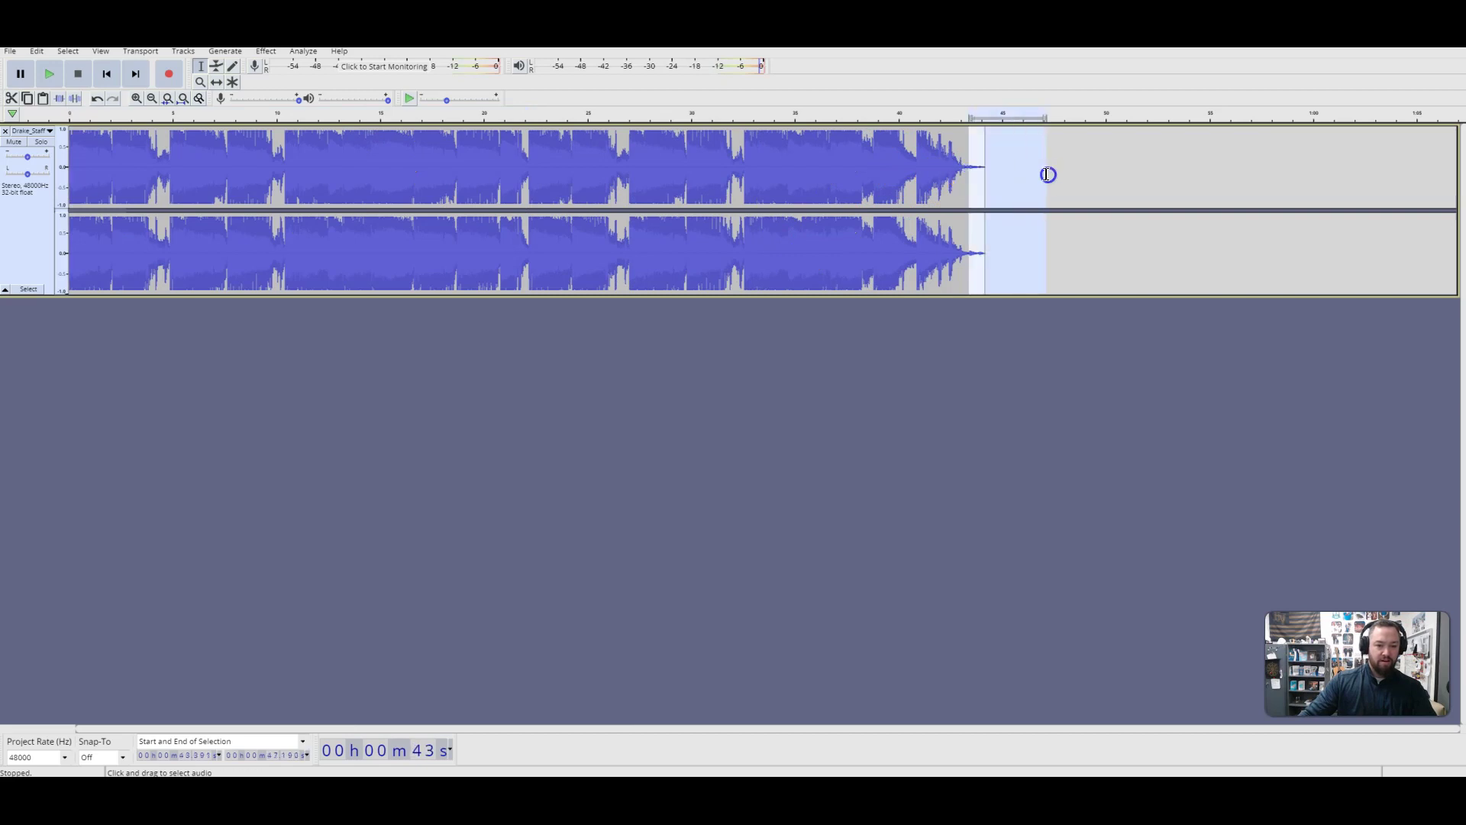
key(Delete)
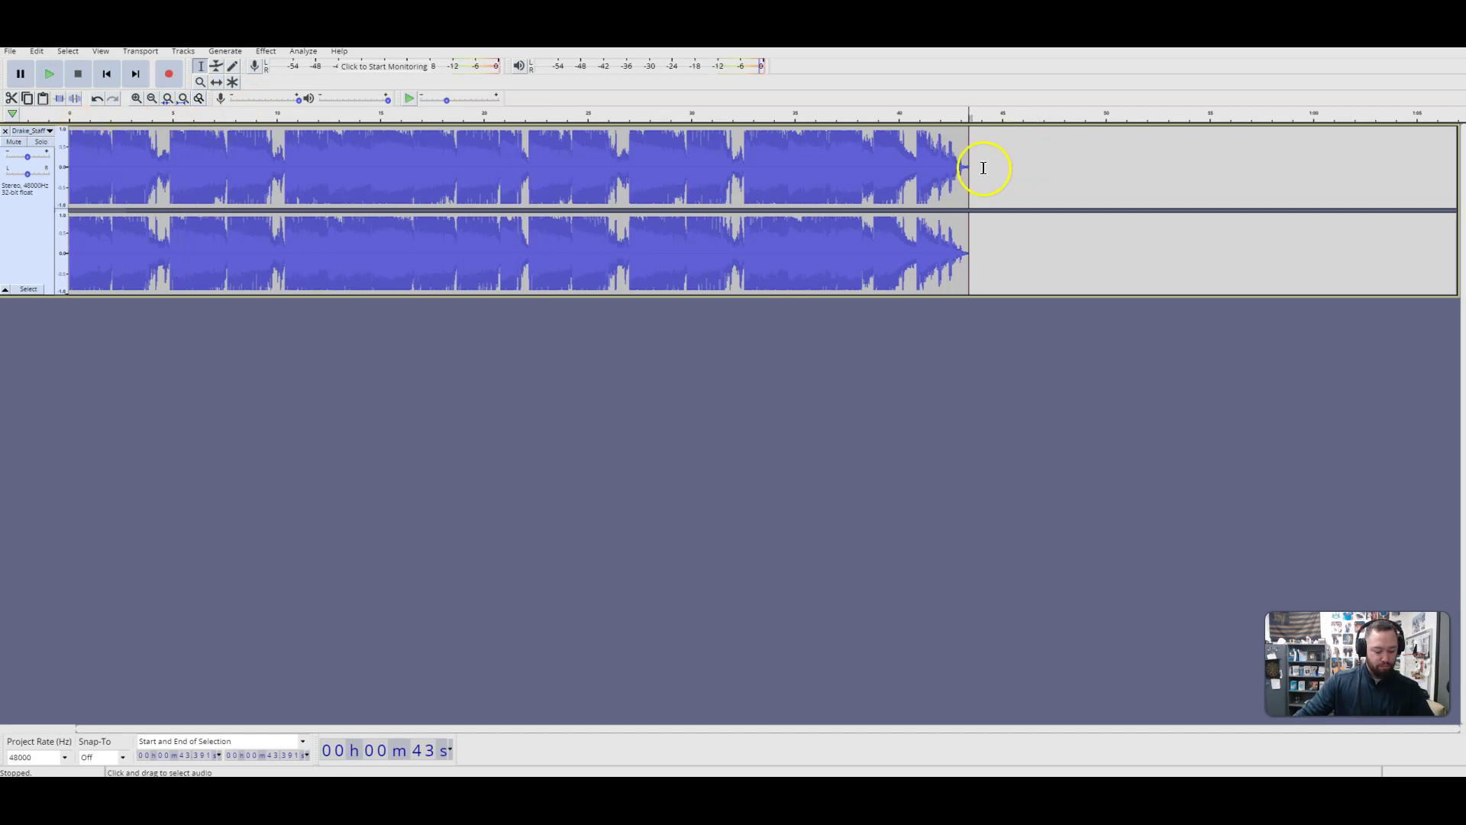
- Undo the trims and cut the section from 2.16 s to 14.75 s instead
key(ctrl+z)
drag(115, 172, 375, 159)
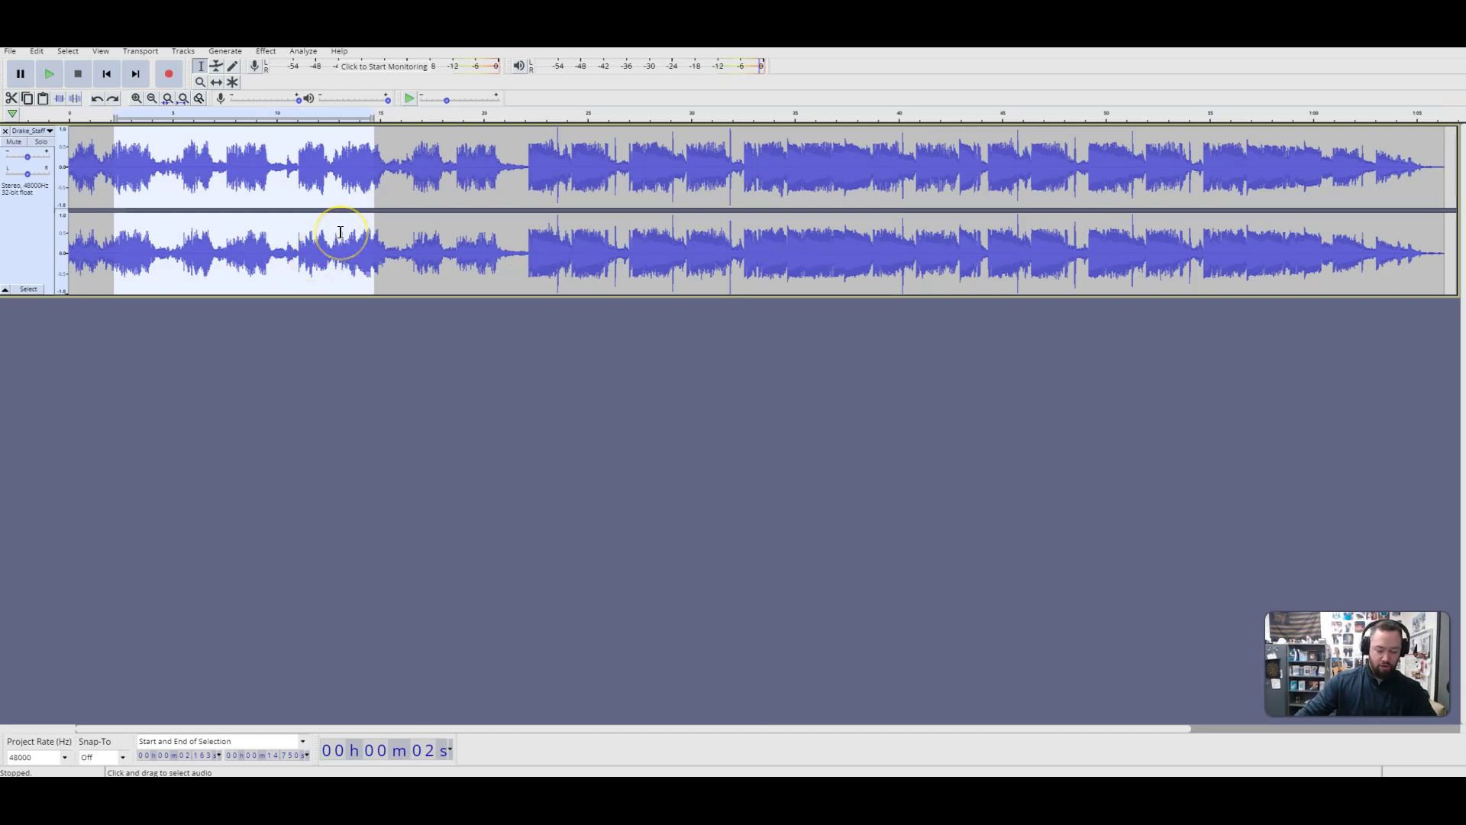
key(Delete)
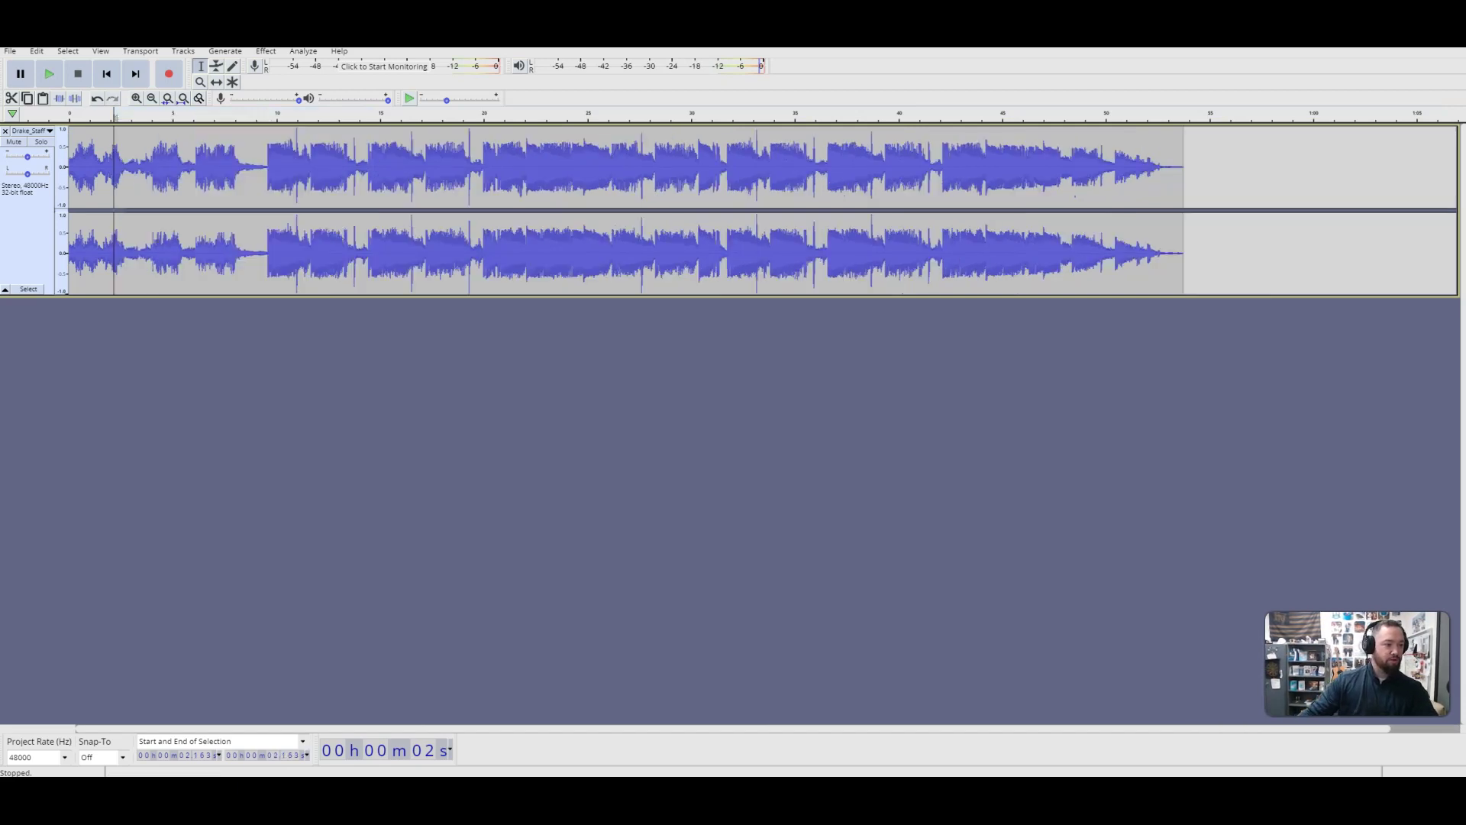